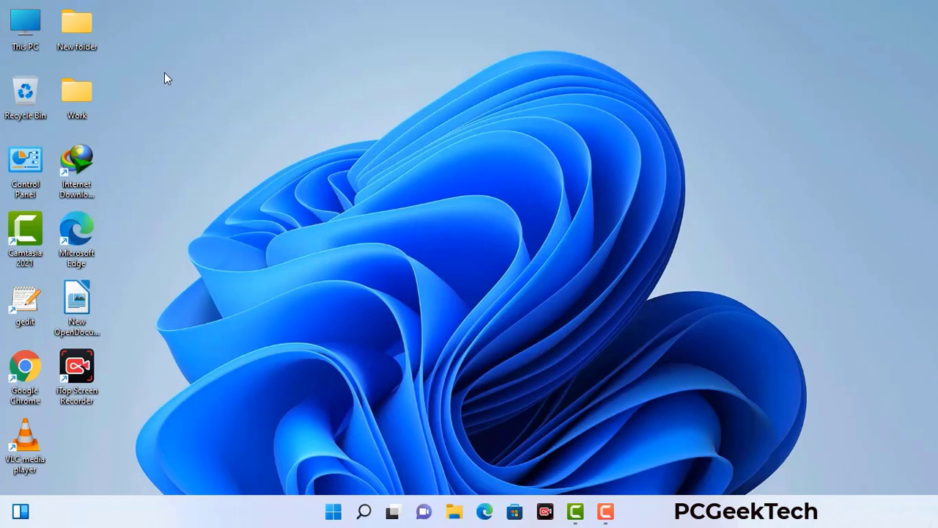
# Step: Run msconfig from the Run dialog to launch System Configuration
pyautogui.press('super+r')
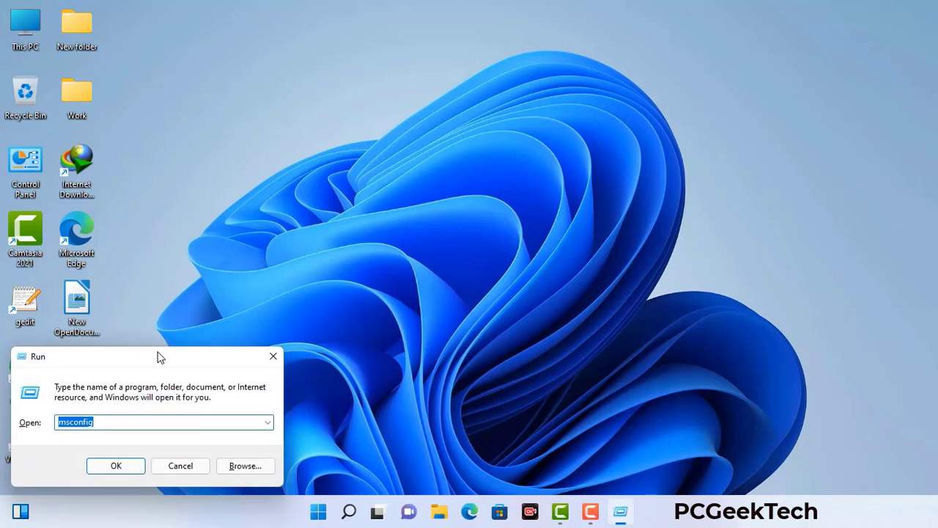
pyautogui.moveTo(159, 356); pyautogui.dragTo(412, 116)
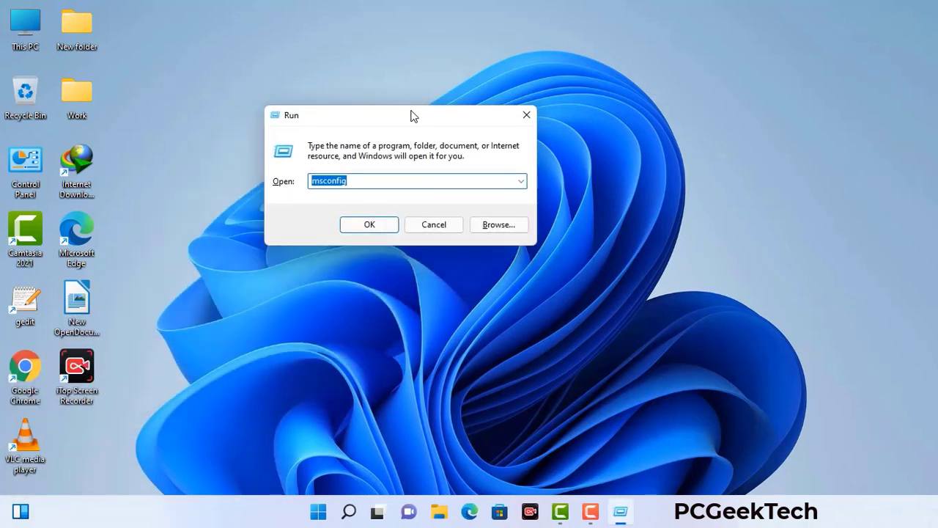
pyautogui.click(374, 183)
pyautogui.click(364, 230)
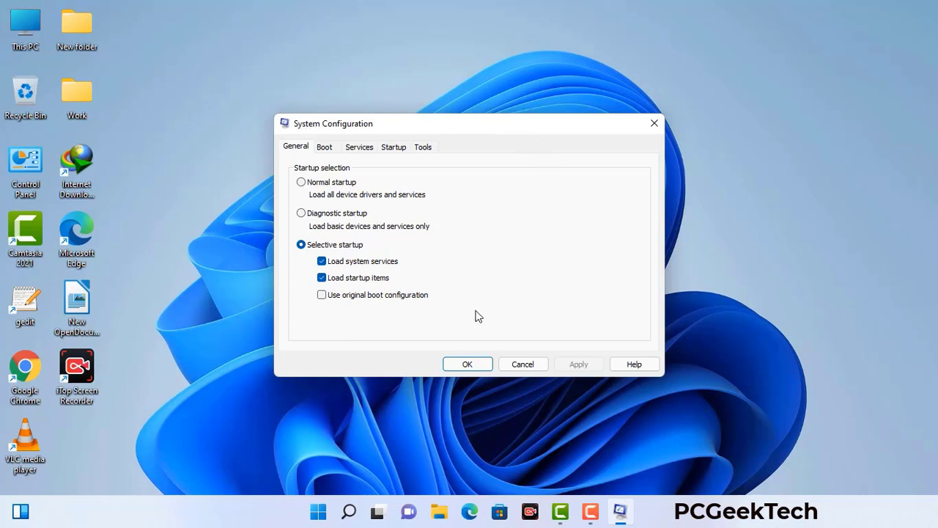
# Step: Enable Safe boot with the Network option on the Boot tab, apply it, and restart
pyautogui.click(327, 150)
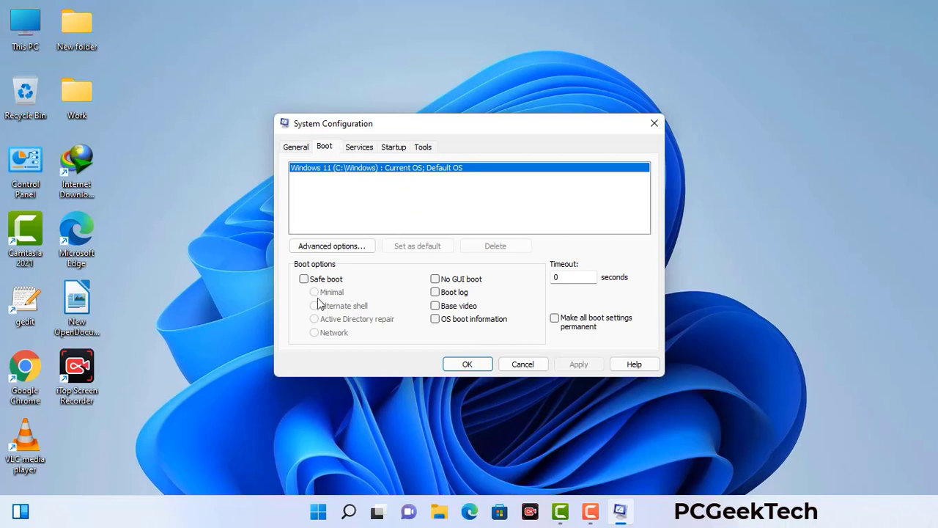
pyautogui.click(303, 279)
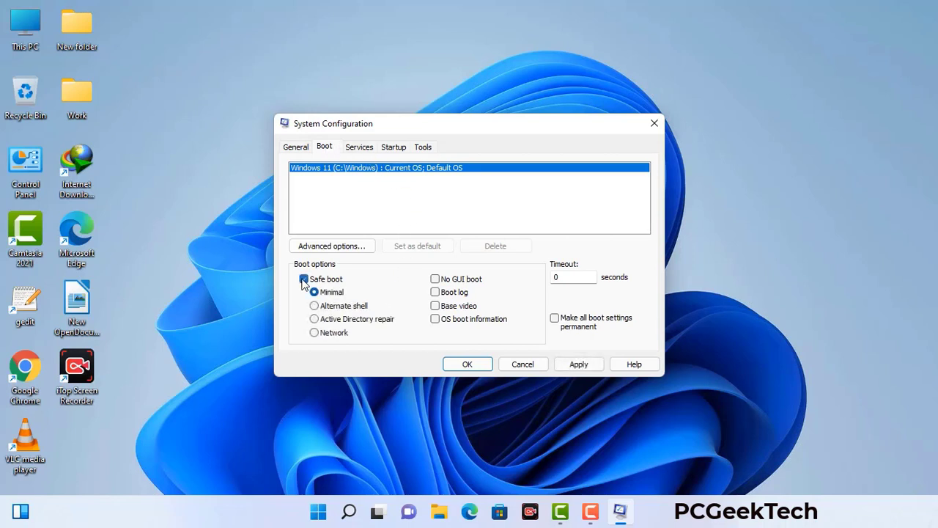
pyautogui.click(333, 334)
pyautogui.click(578, 365)
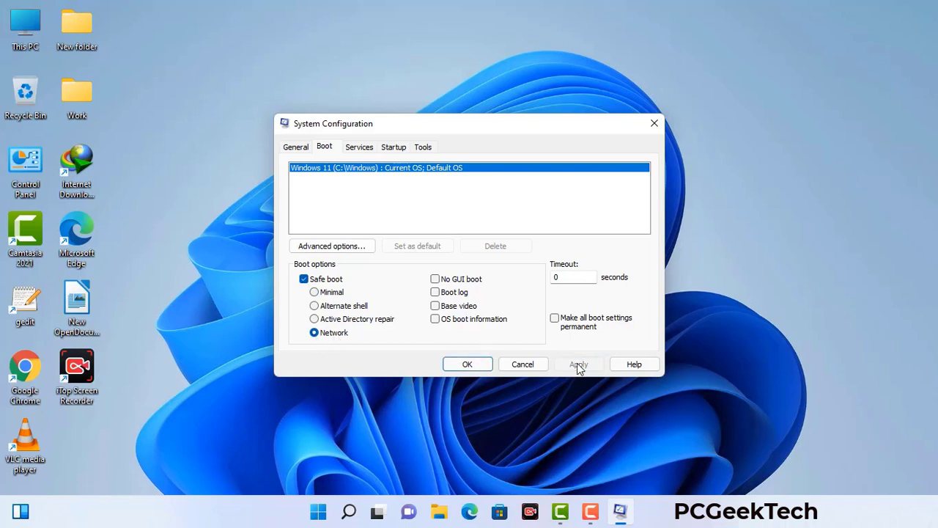
pyautogui.click(467, 365)
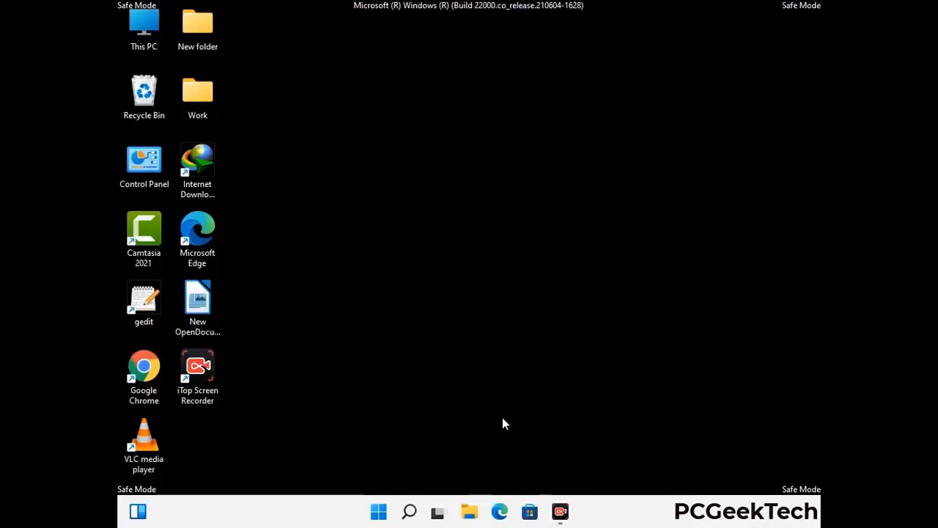
# Step: Turn on 'Show hidden files, folders, and drives' in File Explorer Options, then close Control Panel
pyautogui.doubleClick(144, 174)
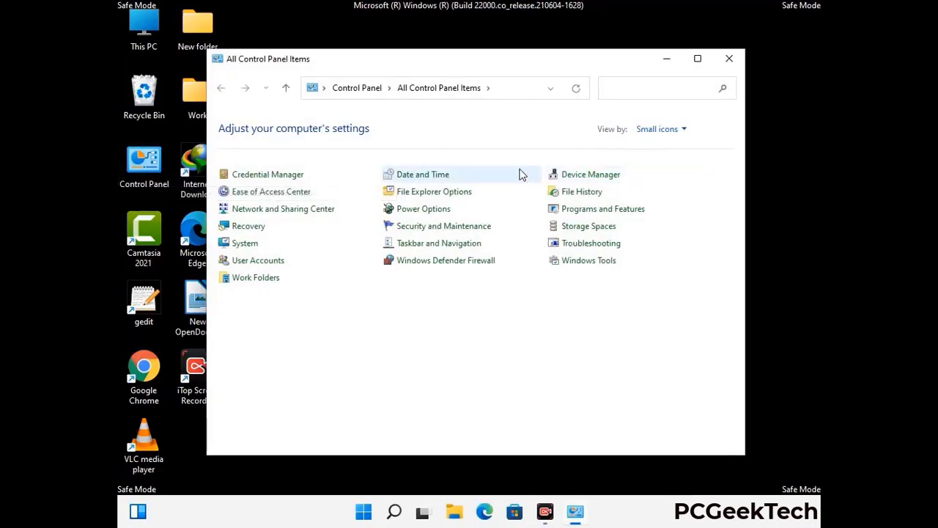
pyautogui.click(453, 197)
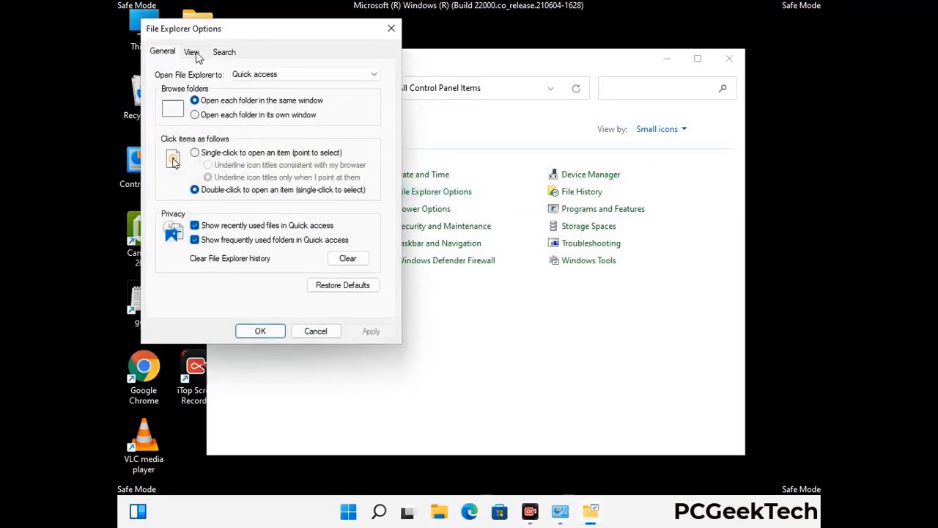
pyautogui.click(194, 52)
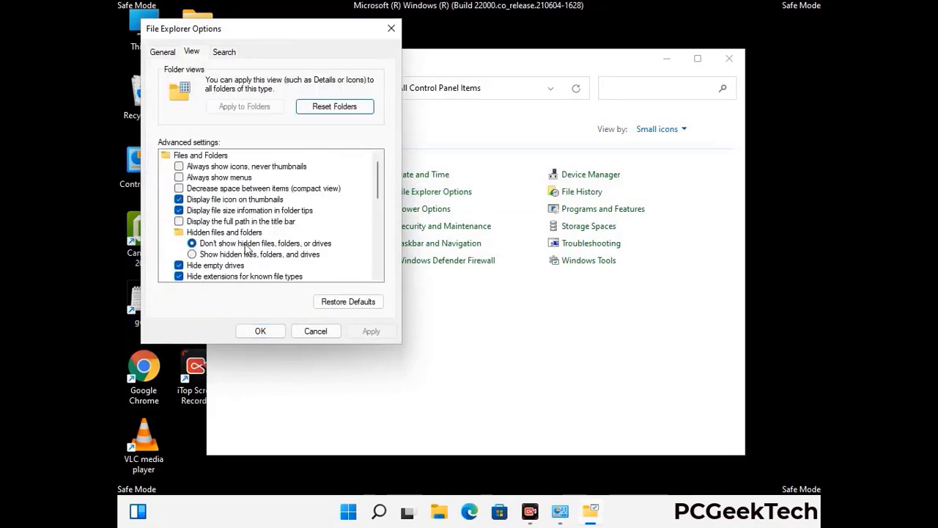
pyautogui.click(192, 254)
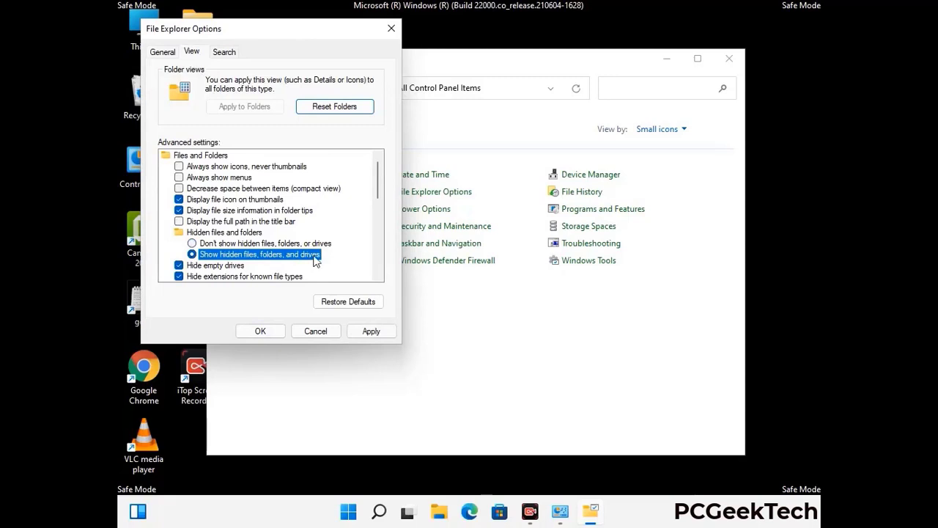
pyautogui.click(370, 331)
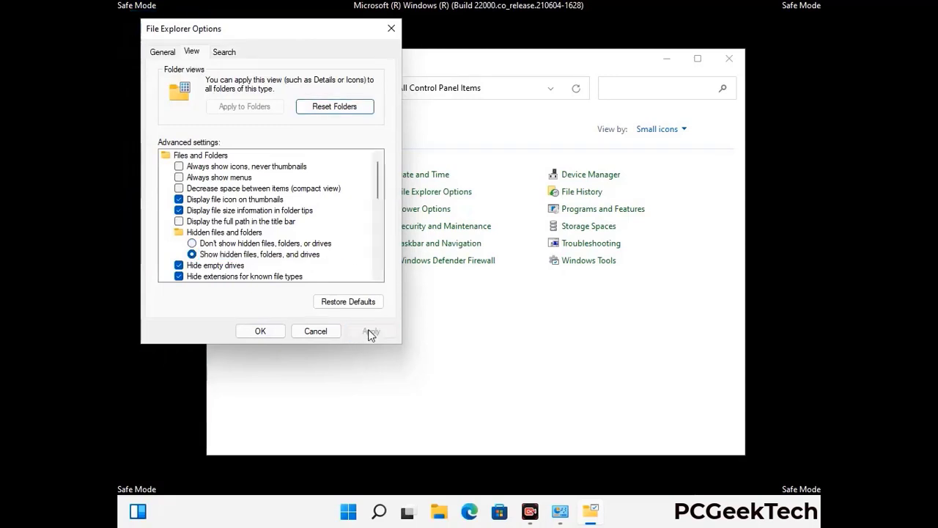
pyautogui.click(257, 331)
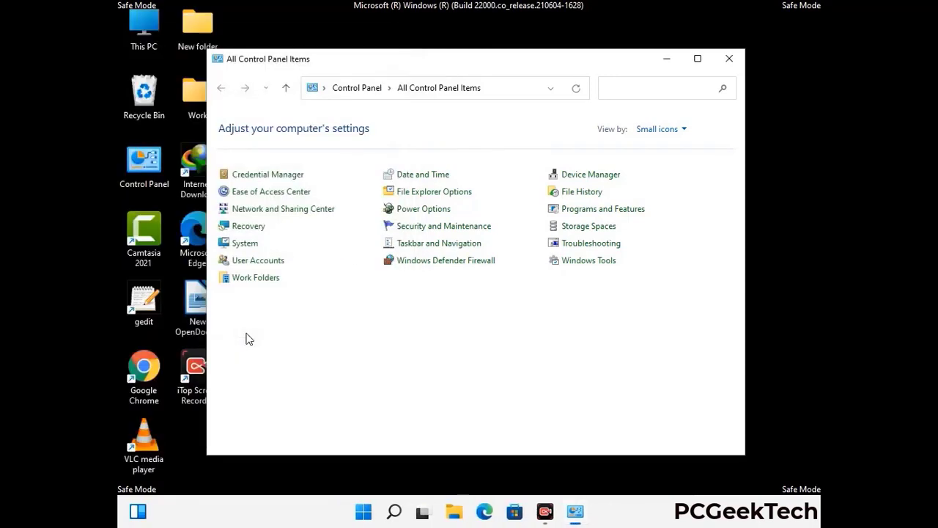
pyautogui.click(727, 60)
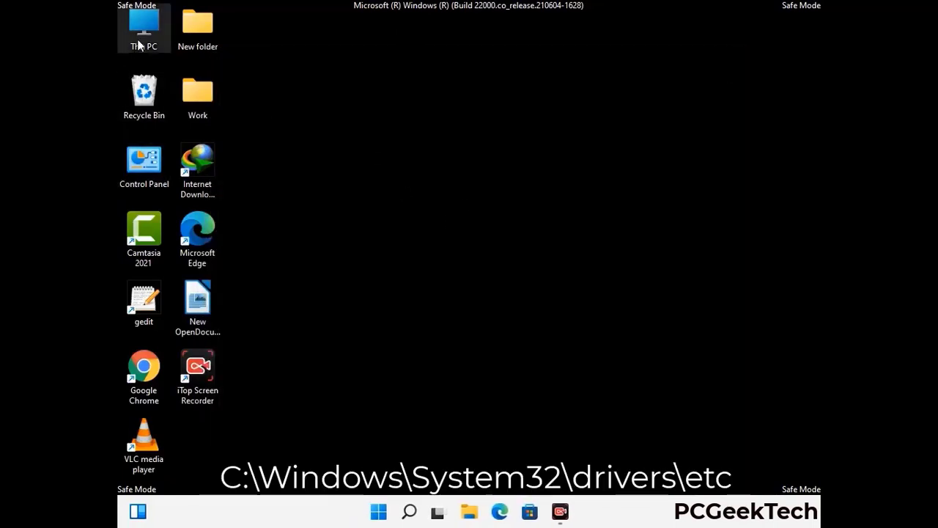
# Step: Browse from This PC into Local Disk (C:) and the Windows folder
pyautogui.doubleClick(140, 46)
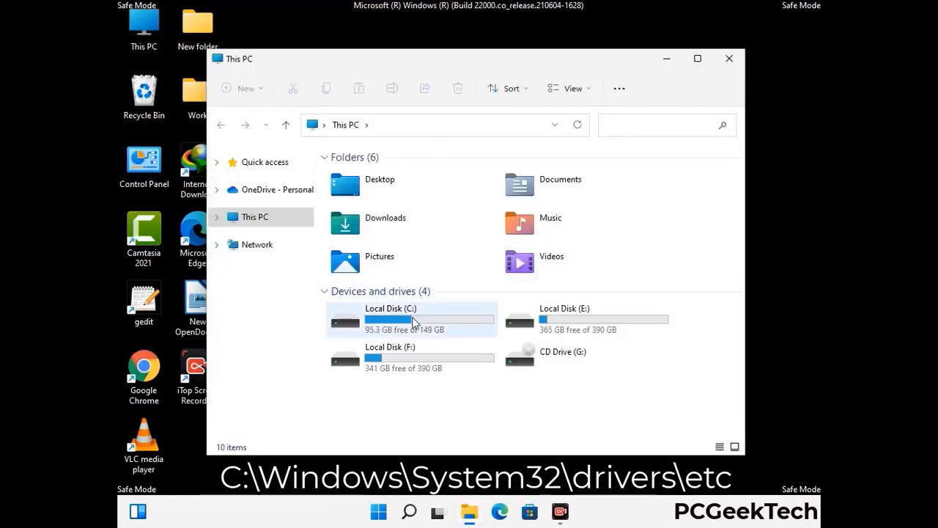
pyautogui.click(410, 323)
pyautogui.doubleClick(410, 321)
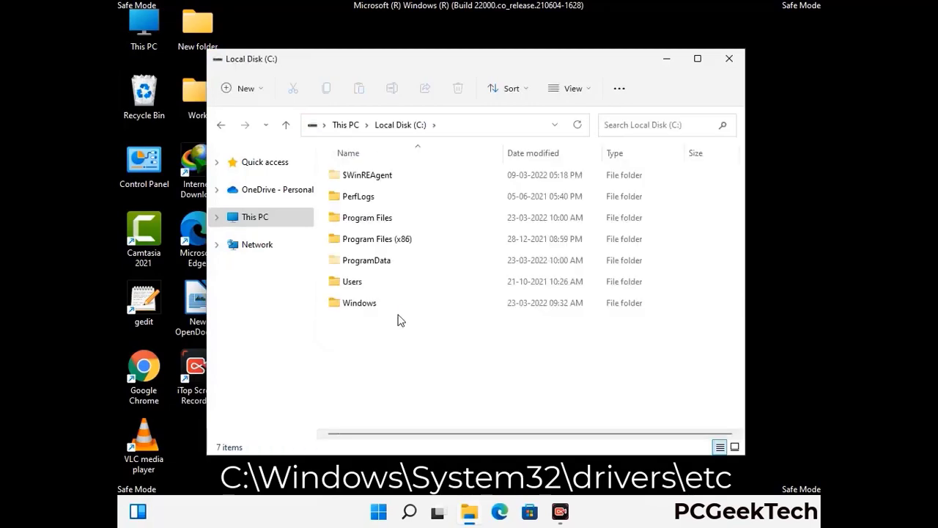
pyautogui.doubleClick(352, 308)
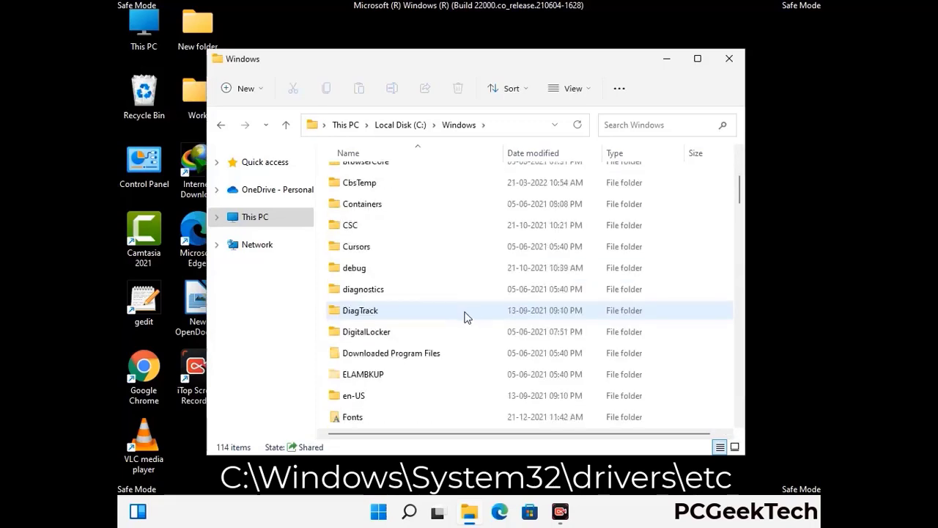
# Step: Go into System32\drivers\etc and open the hosts file with Notepad
pyautogui.scroll(-5, 463, 315)
pyautogui.scroll(-11, 463, 316)
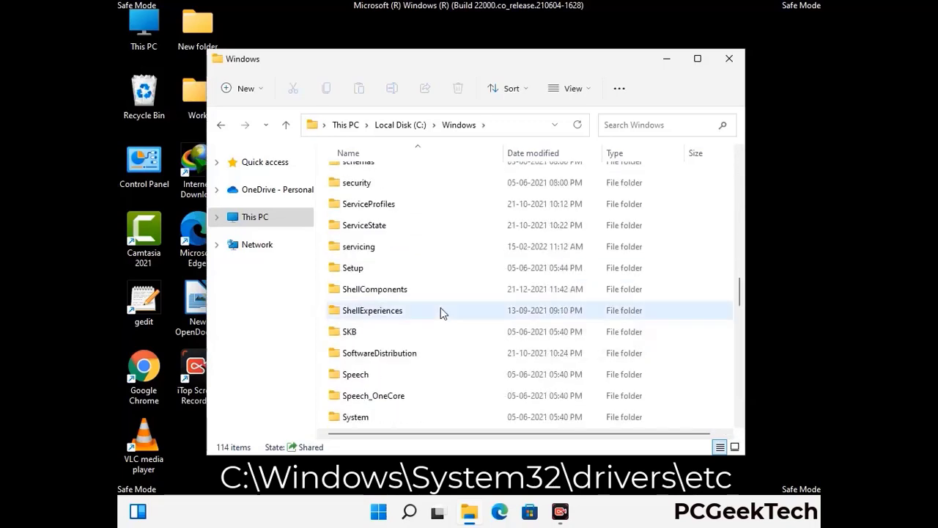
pyautogui.scroll(-1, 433, 346)
pyautogui.doubleClick(356, 310)
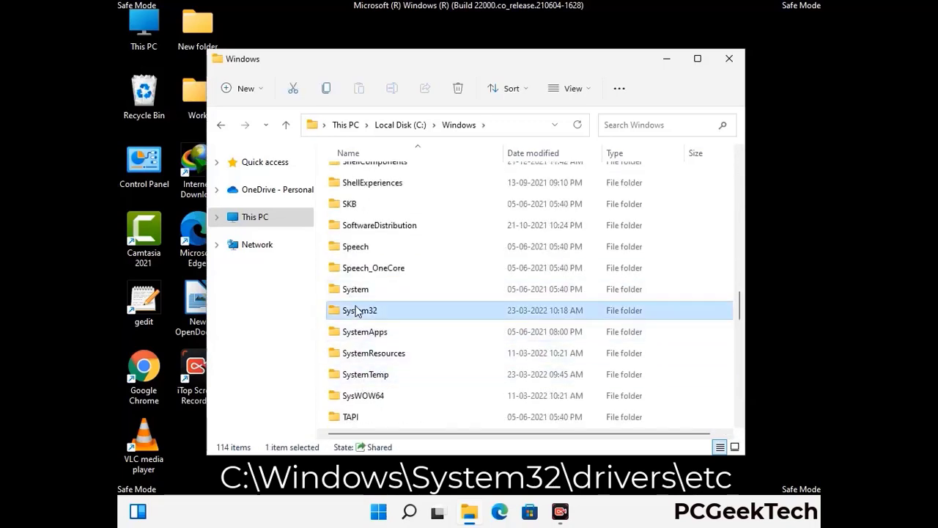
pyautogui.scroll(-6, 396, 315)
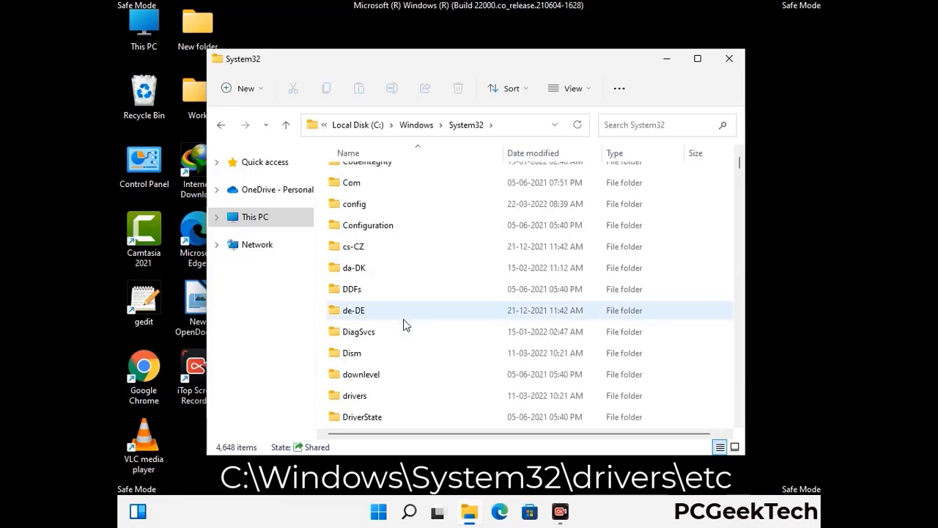
pyautogui.doubleClick(365, 399)
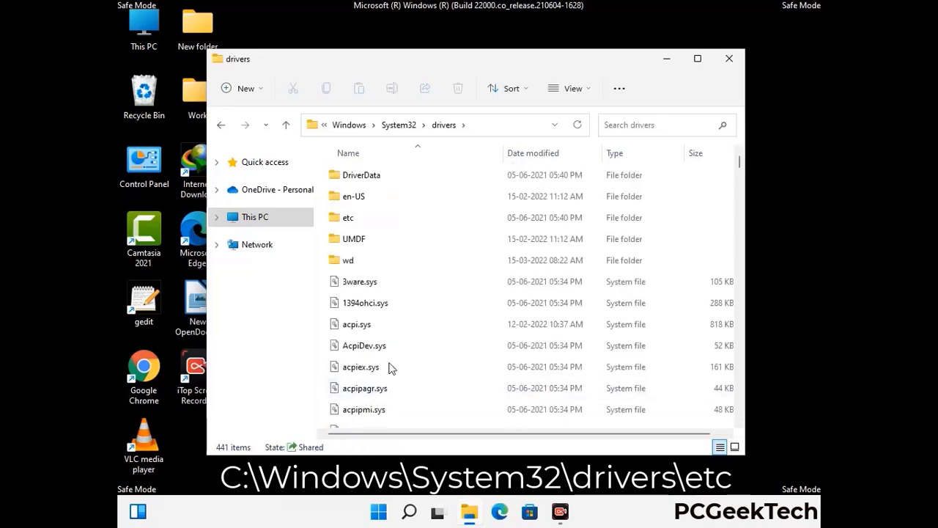
pyautogui.doubleClick(350, 218)
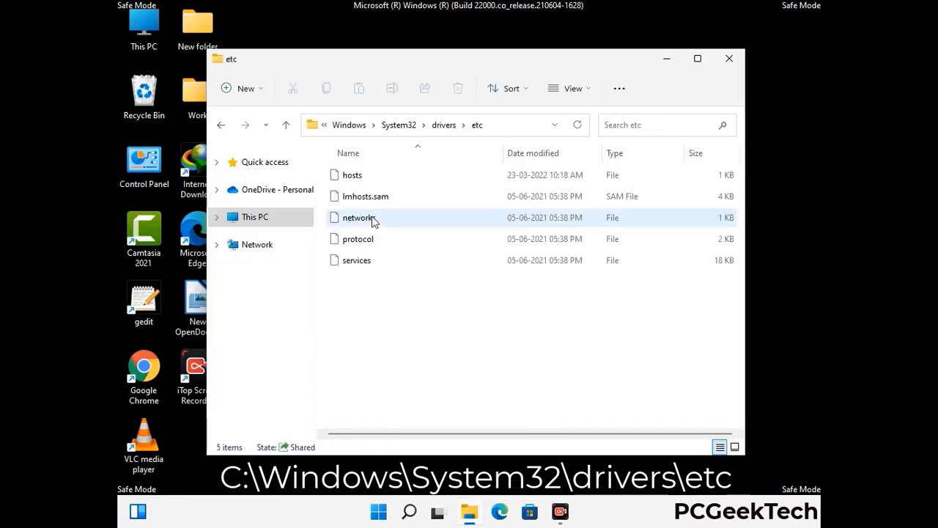
pyautogui.click(359, 185)
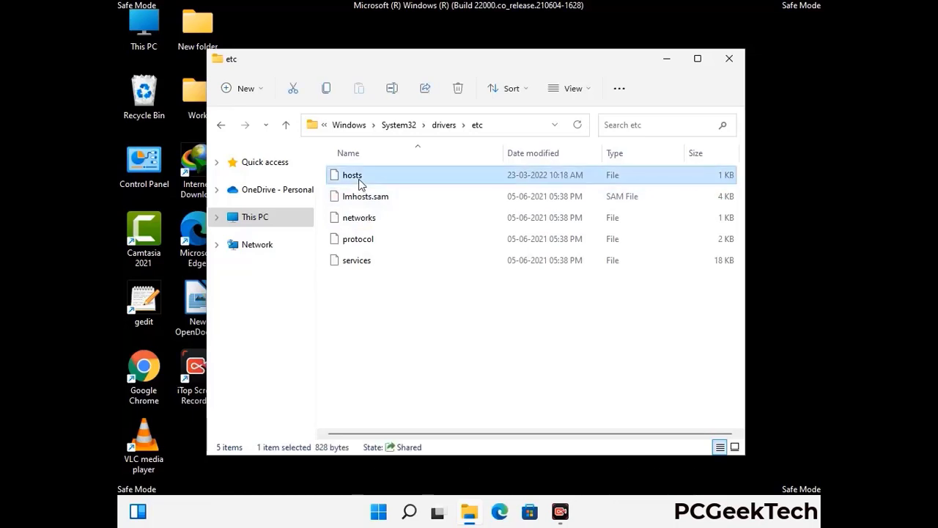
pyautogui.doubleClick(360, 185)
pyautogui.click(416, 188)
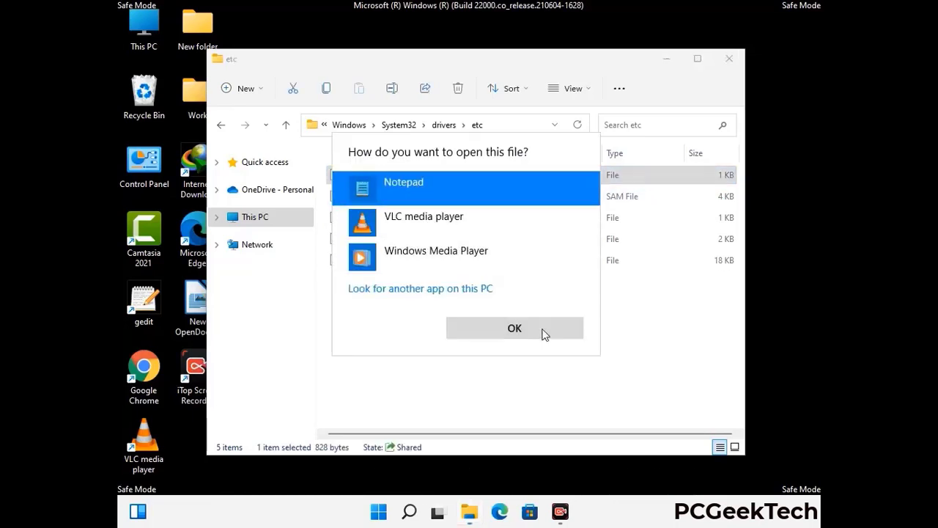
# Step: Open hosts in Notepad and add blank lines after the localhost entries
pyautogui.click(516, 331)
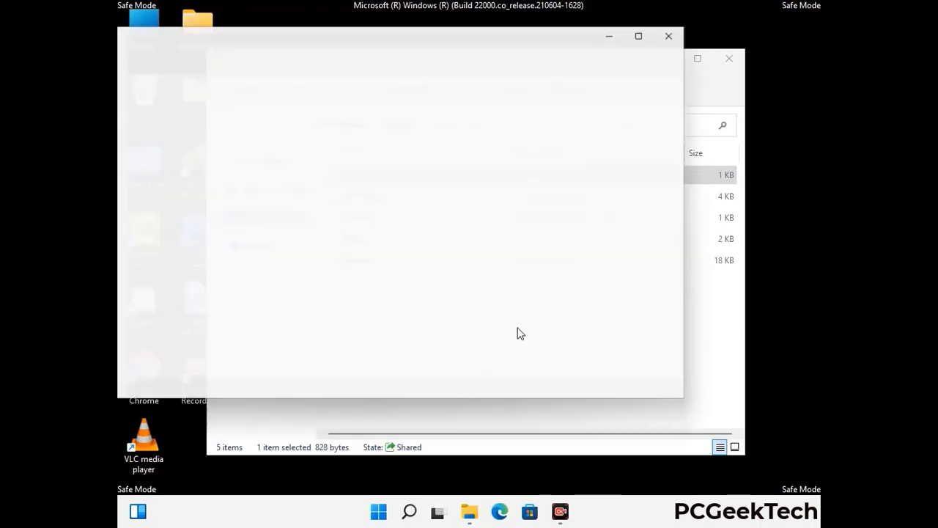
pyautogui.moveTo(353, 34); pyautogui.dragTo(500, 44)
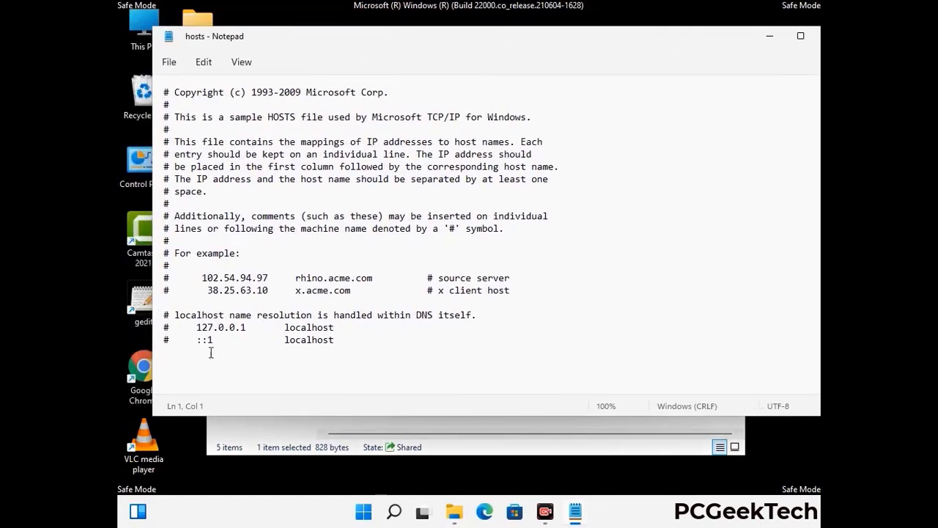
pyautogui.click(344, 341)
pyautogui.press('Return')
pyautogui.press('Return')
pyautogui.scroll(-1, 198, 175)
# Step: Save the hosts file, then close Notepad and the folder window
pyautogui.click(168, 61)
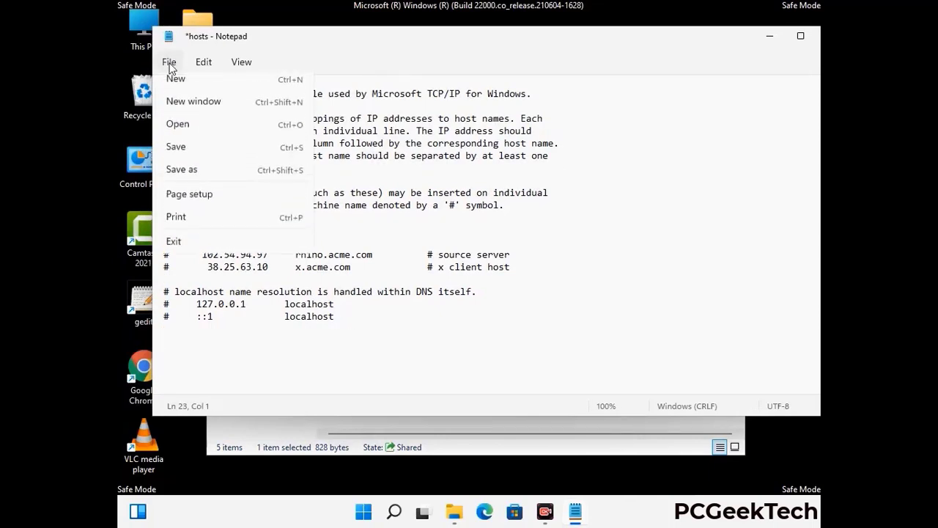
pyautogui.click(187, 154)
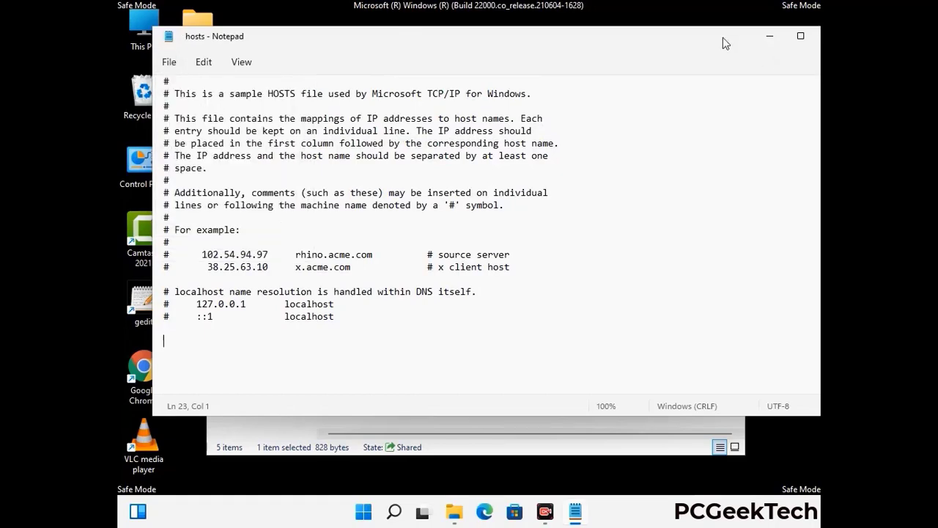
pyautogui.moveTo(722, 37); pyautogui.dragTo(614, 37)
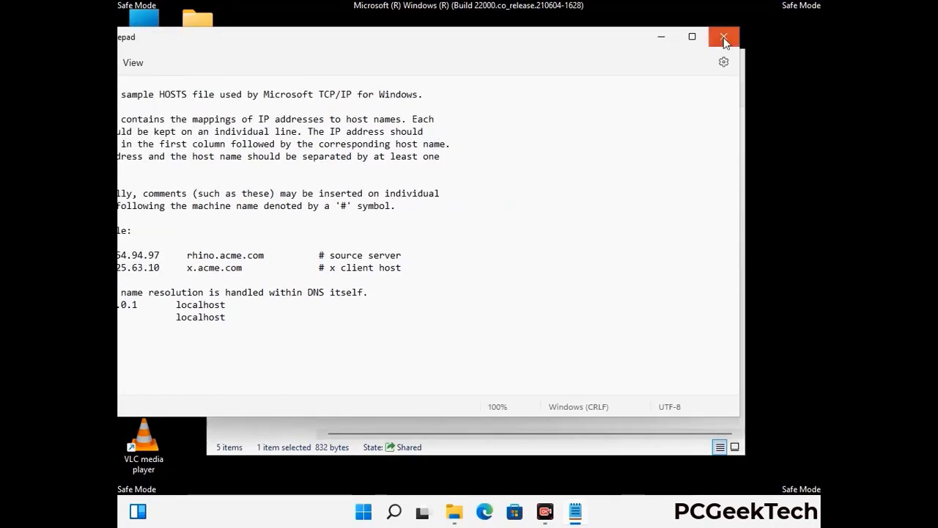
pyautogui.click(724, 38)
pyautogui.click(729, 58)
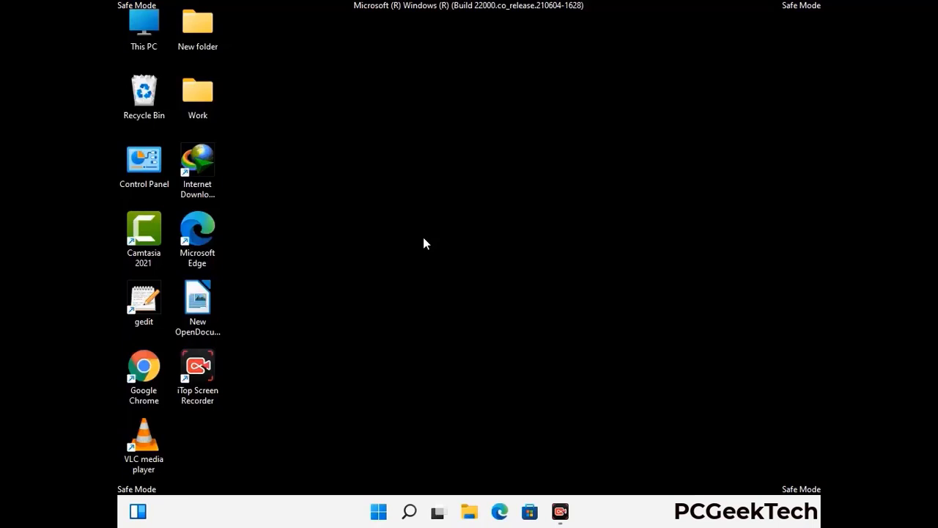
# Step: Open the %appdata% Roaming folder from the Run dialog
pyautogui.press('super+r')
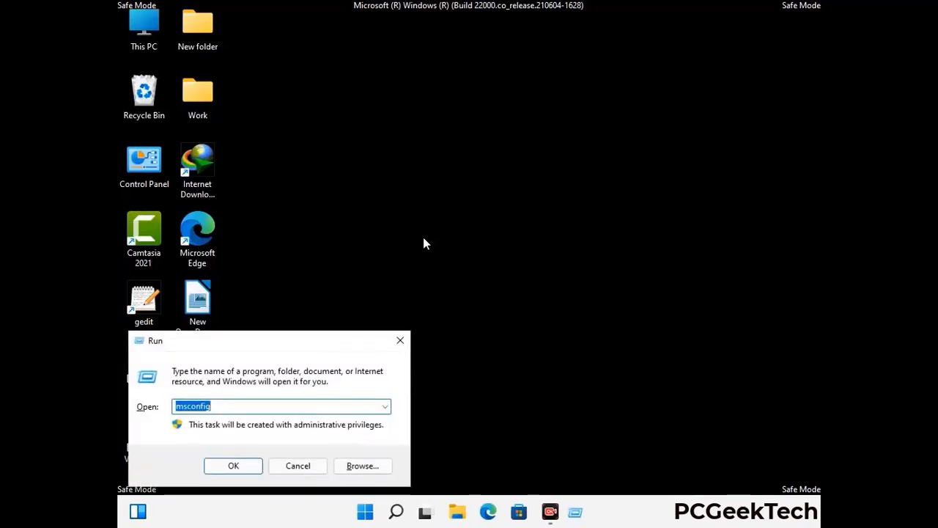
pyautogui.moveTo(267, 337); pyautogui.dragTo(434, 144)
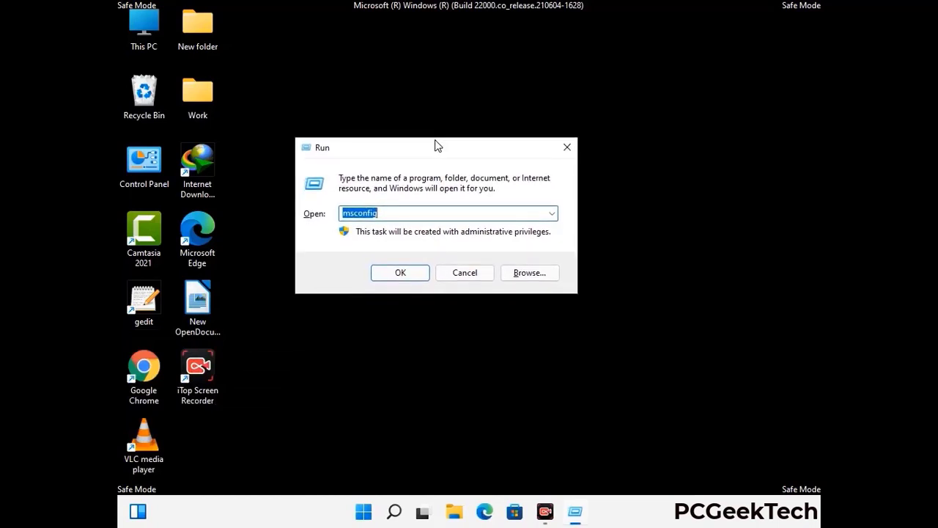
pyautogui.write('%')
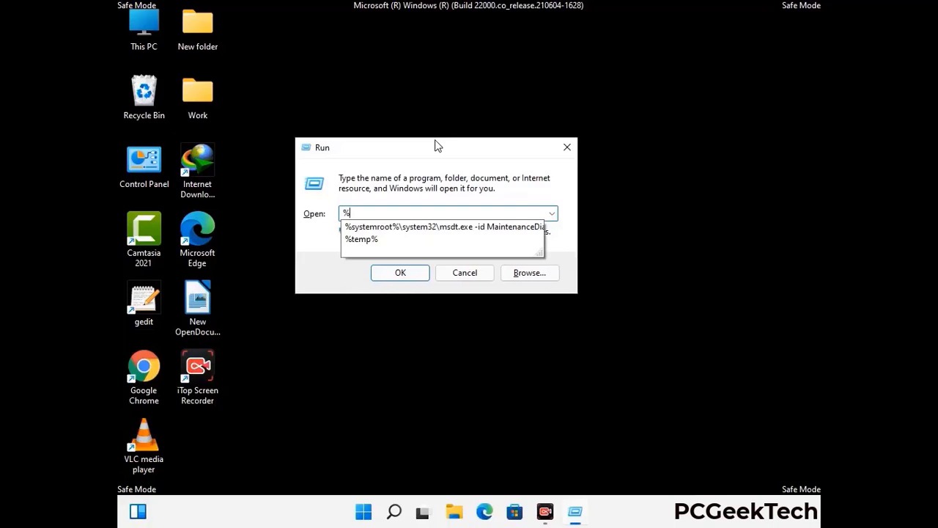
pyautogui.write('appdata%')
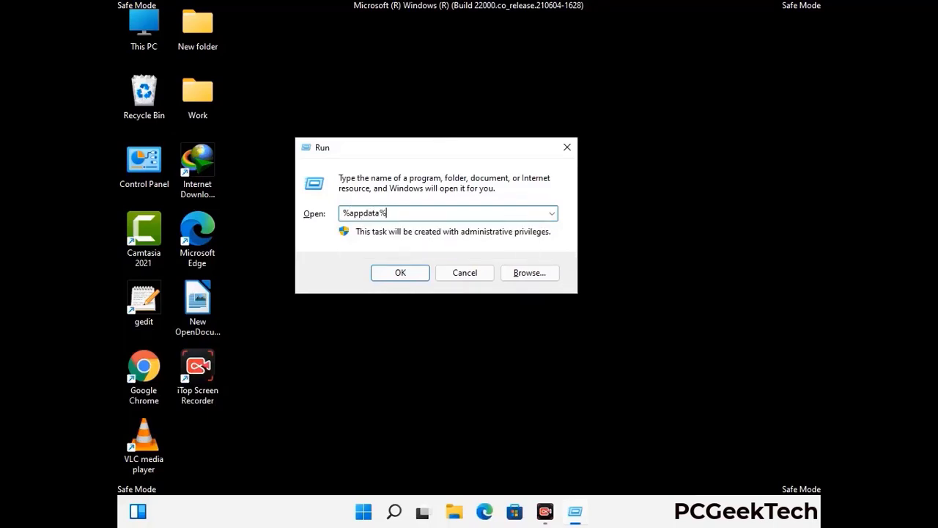
pyautogui.press('Return')
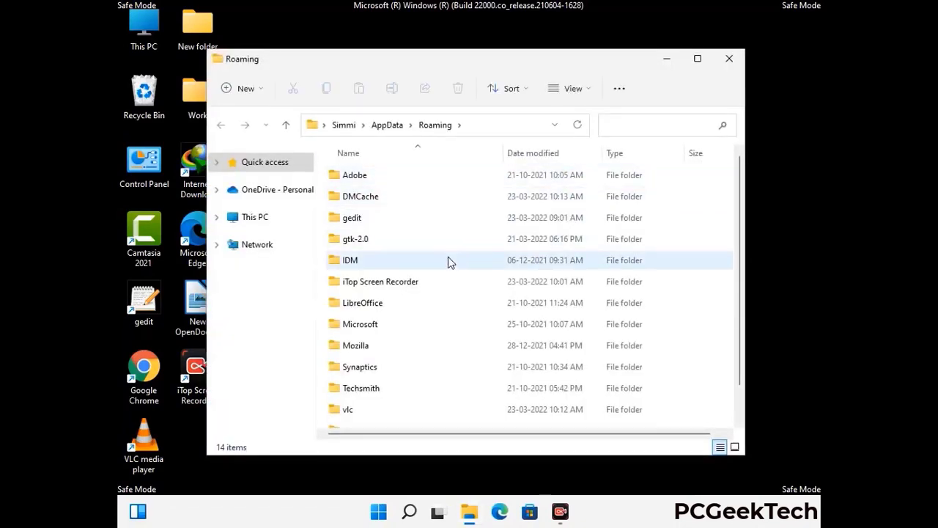
# Step: Select and delete the Zoom folder in AppData Roaming
pyautogui.scroll(-1, 440, 266)
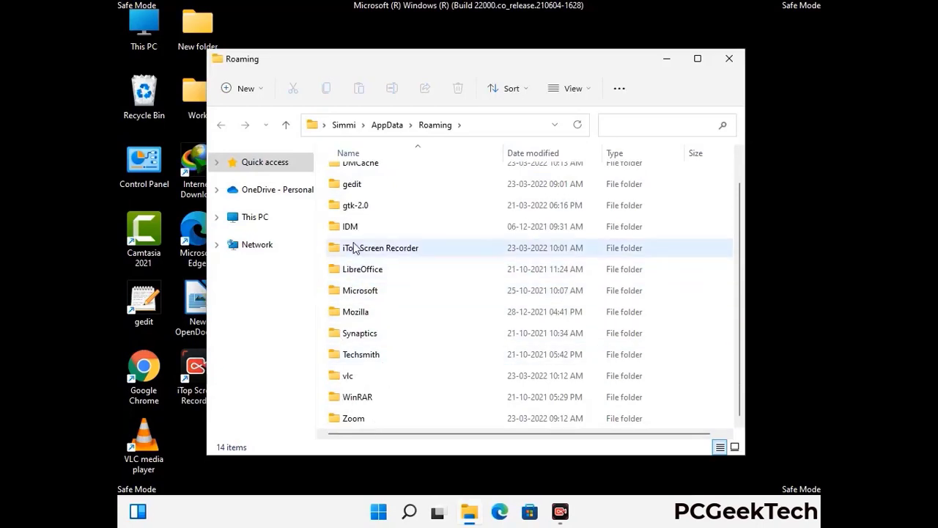
pyautogui.scroll(1, 392, 260)
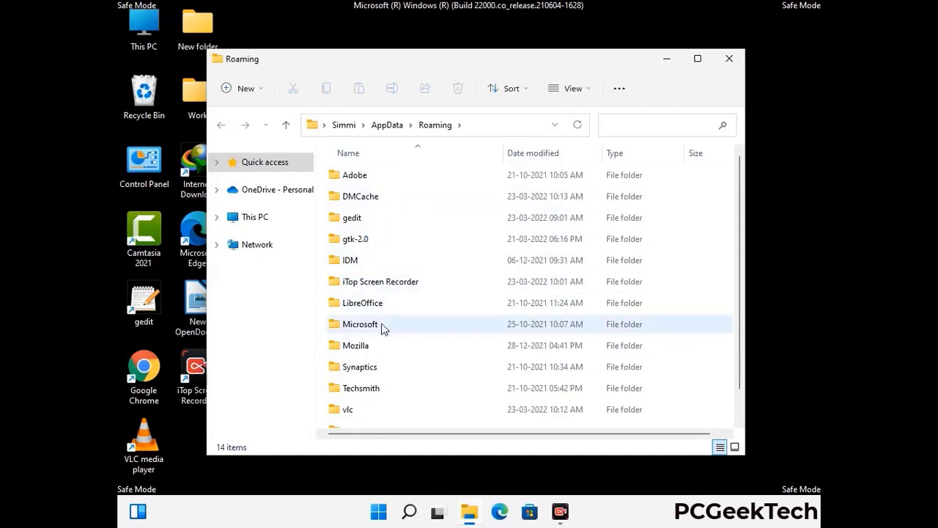
pyautogui.scroll(-1, 382, 359)
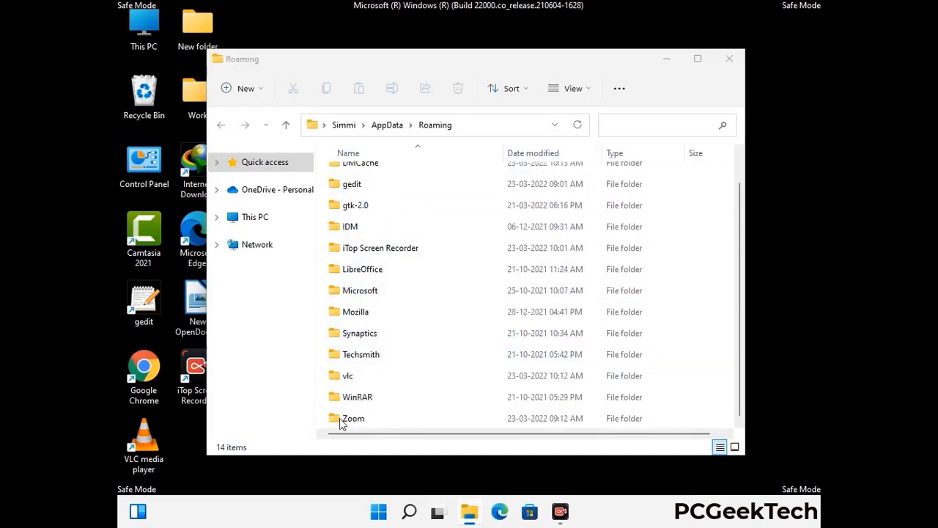
pyautogui.click(525, 414)
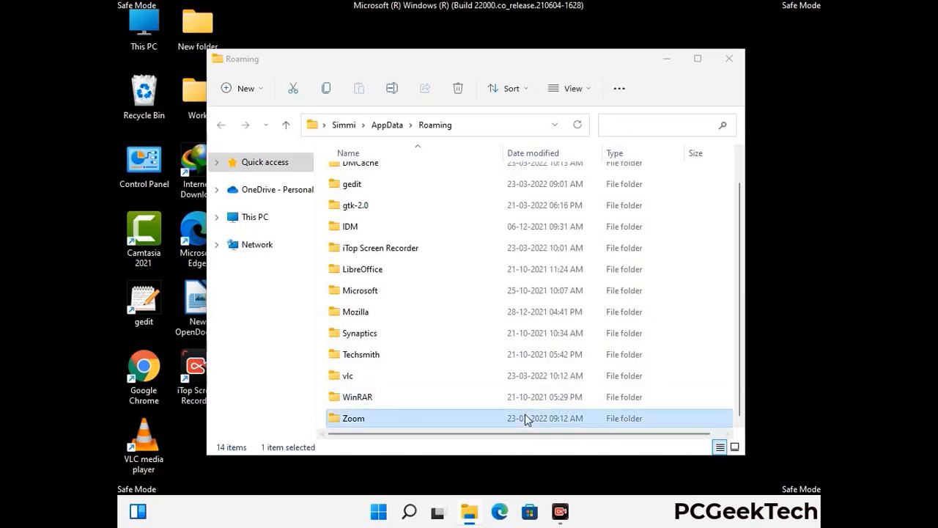
pyautogui.click(458, 88)
# Step: Close the Roaming window and open %LocalAppData% from the Run dialog
pyautogui.click(728, 59)
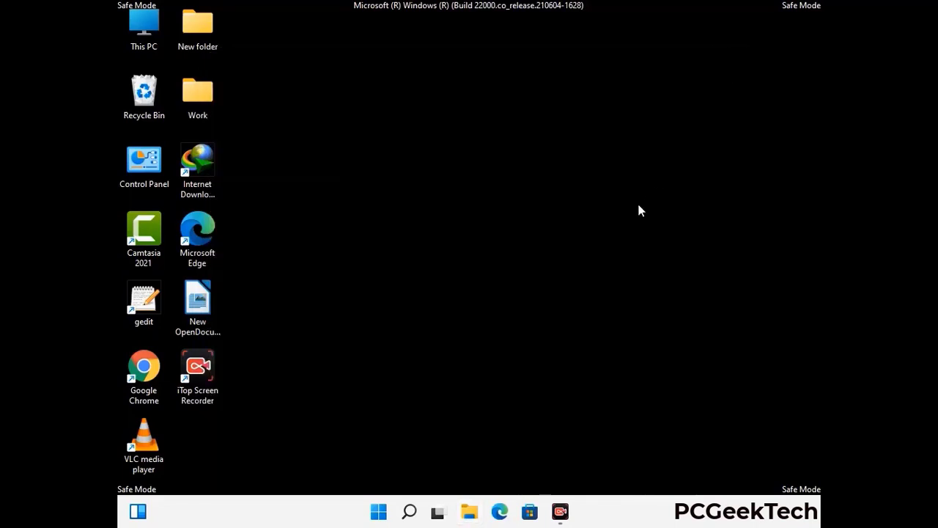
pyautogui.press('super+r')
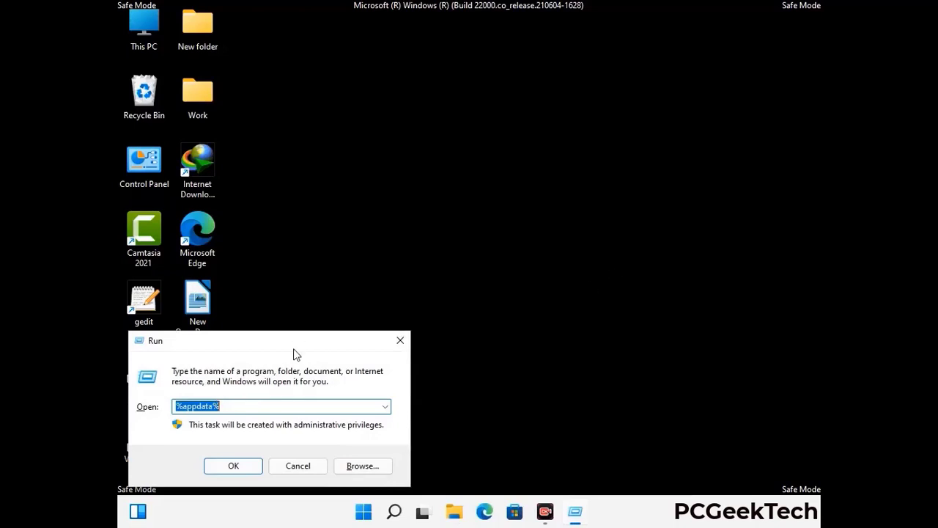
pyautogui.moveTo(293, 348); pyautogui.dragTo(492, 186)
pyautogui.write('%Loca')
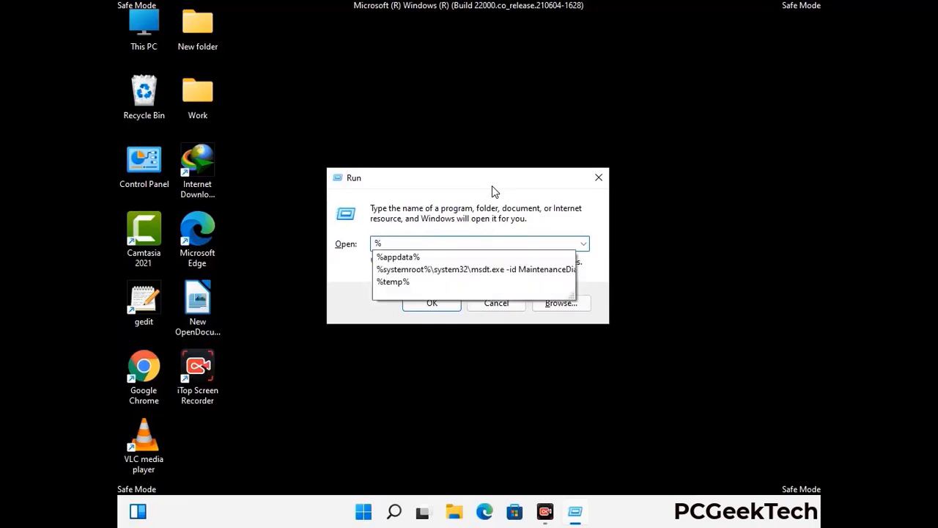
pyautogui.write('lA')
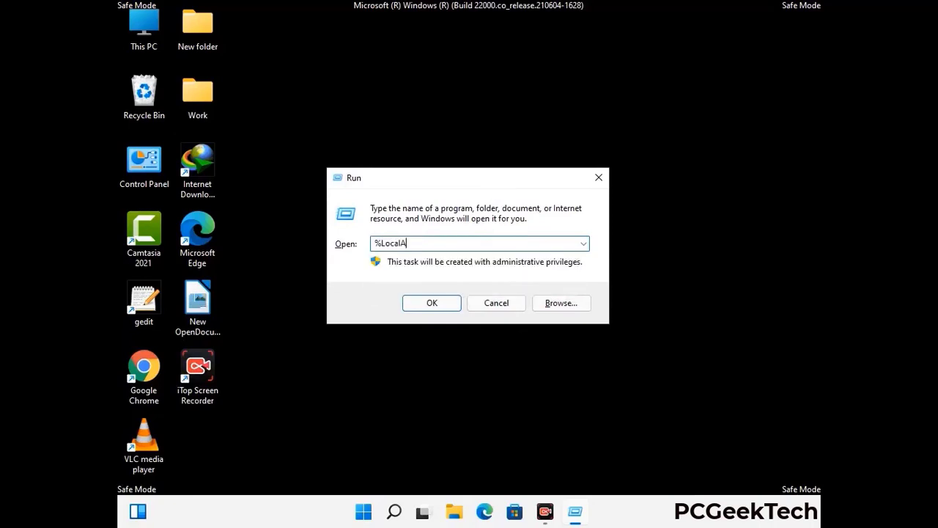
pyautogui.write('ppData%')
pyautogui.press('Return')
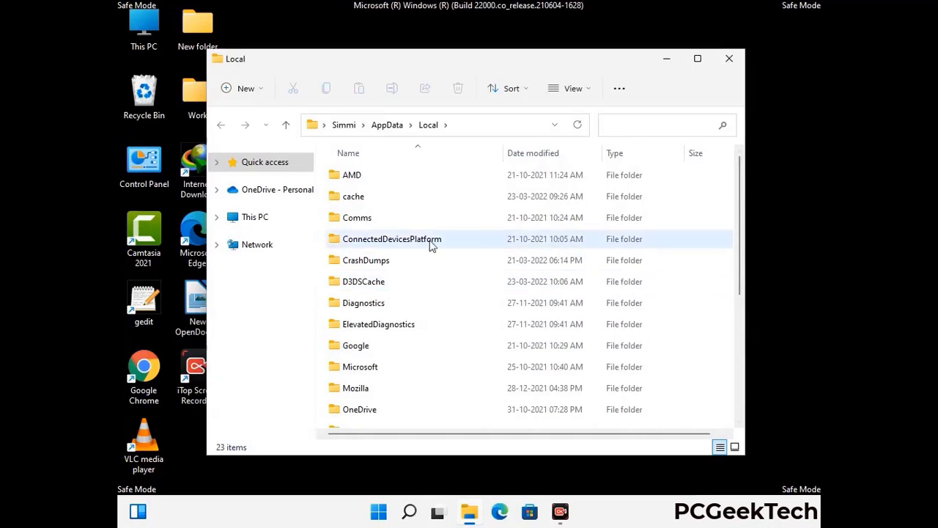
# Step: Delete the Mozilla folder from AppData Local and close the window
pyautogui.scroll(-1, 393, 325)
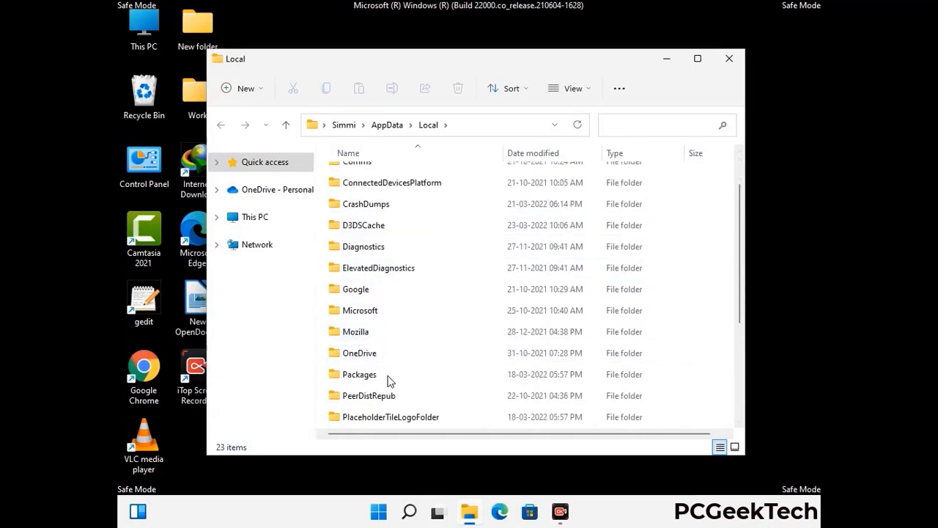
pyautogui.click(366, 333)
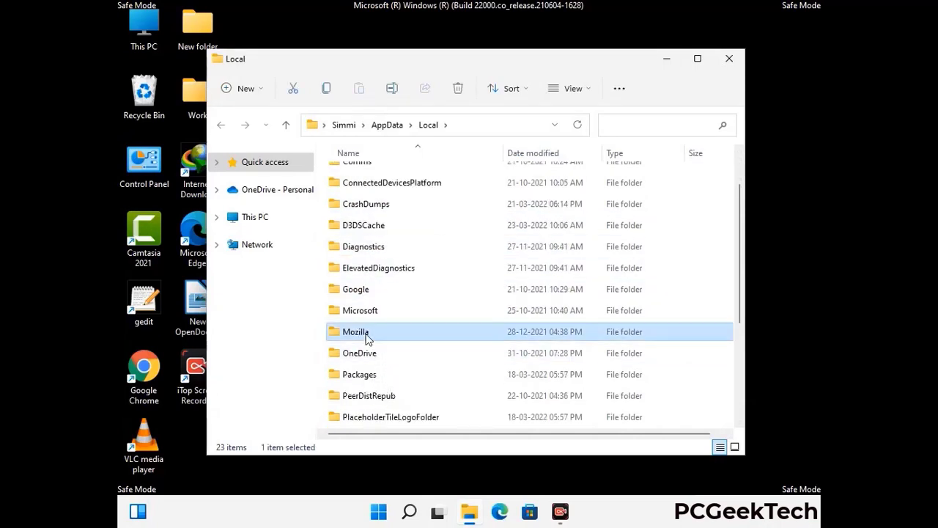
pyautogui.click(458, 88)
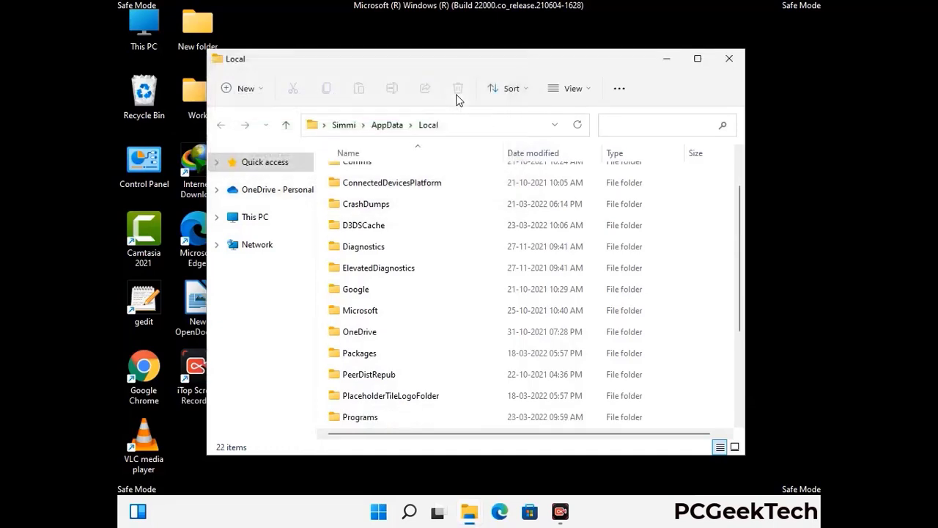
pyautogui.click(730, 66)
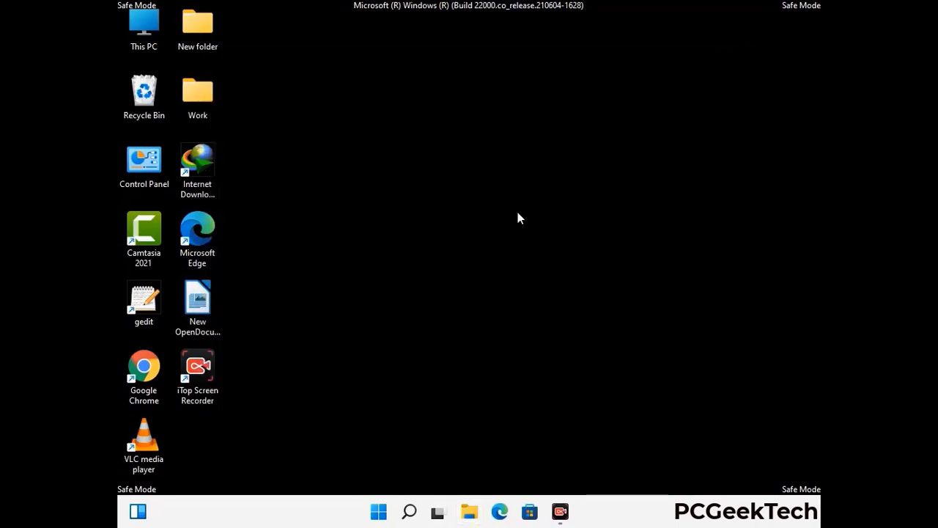
# Step: Open the %ProgramData% folder from the Run dialog
pyautogui.press('super+r')
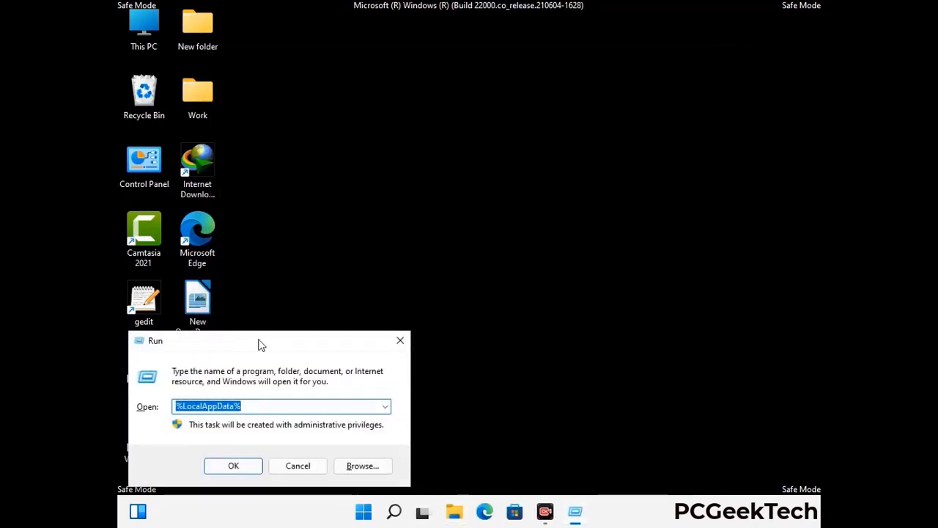
pyautogui.moveTo(261, 345); pyautogui.dragTo(429, 197)
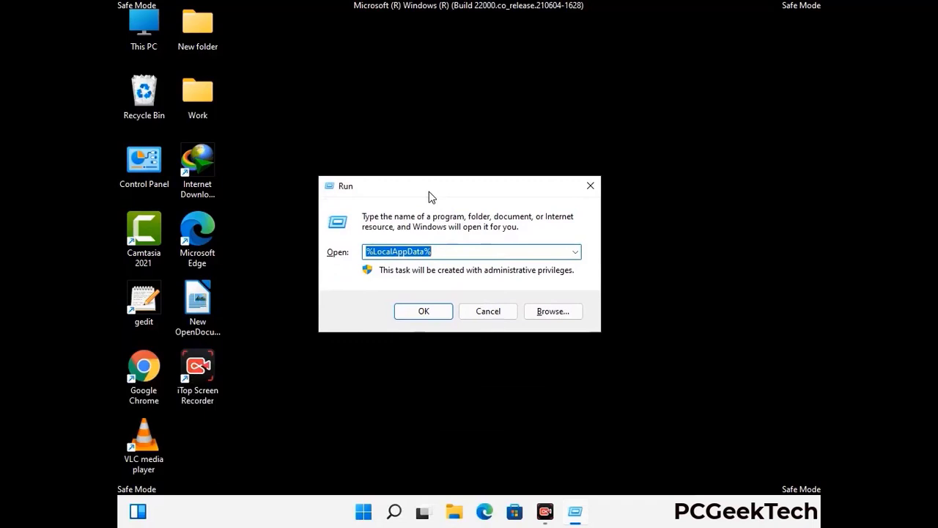
pyautogui.write('%')
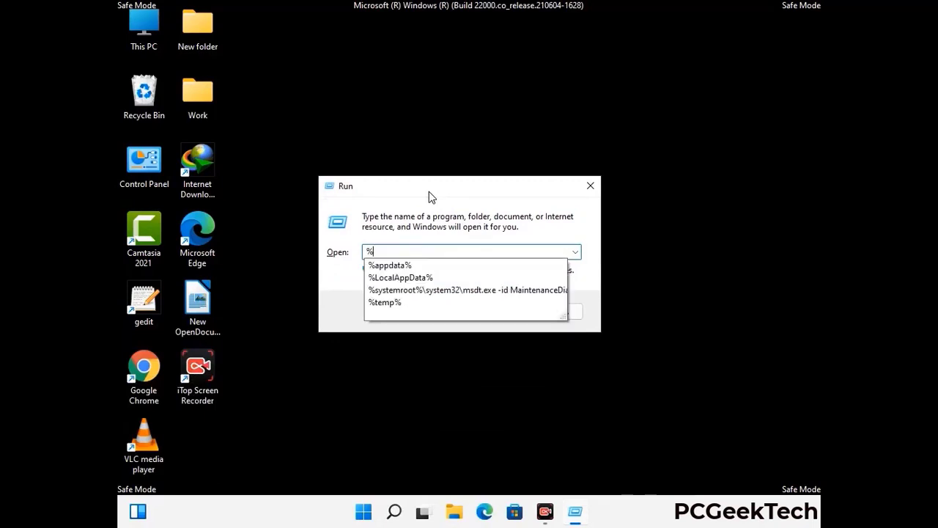
pyautogui.write('Pro')
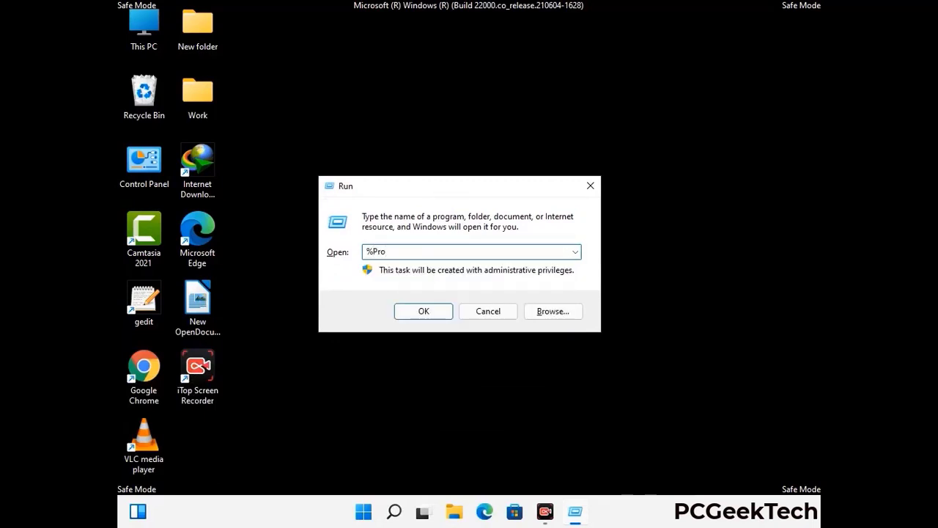
pyautogui.write('gramData%')
pyautogui.press('Return')
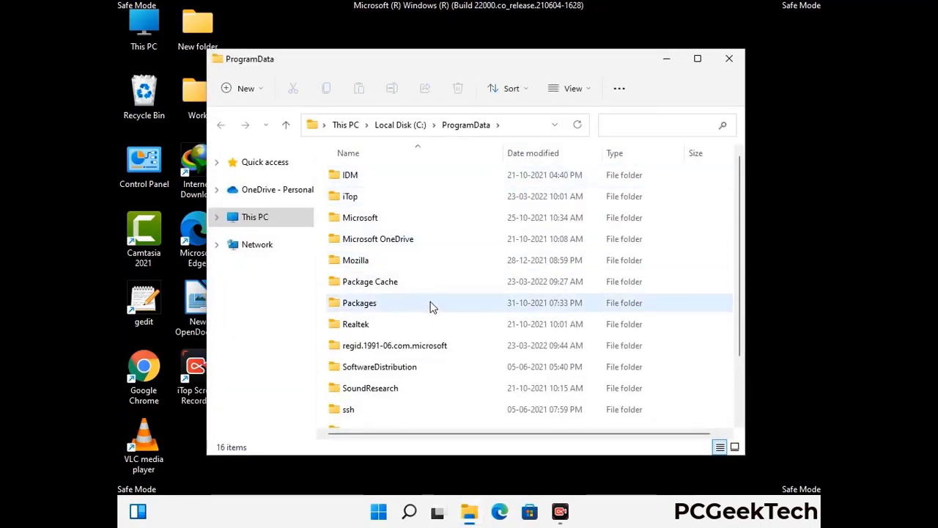
# Step: Delete the Mozilla folder from ProgramData and close the window
pyautogui.scroll(-2, 430, 308)
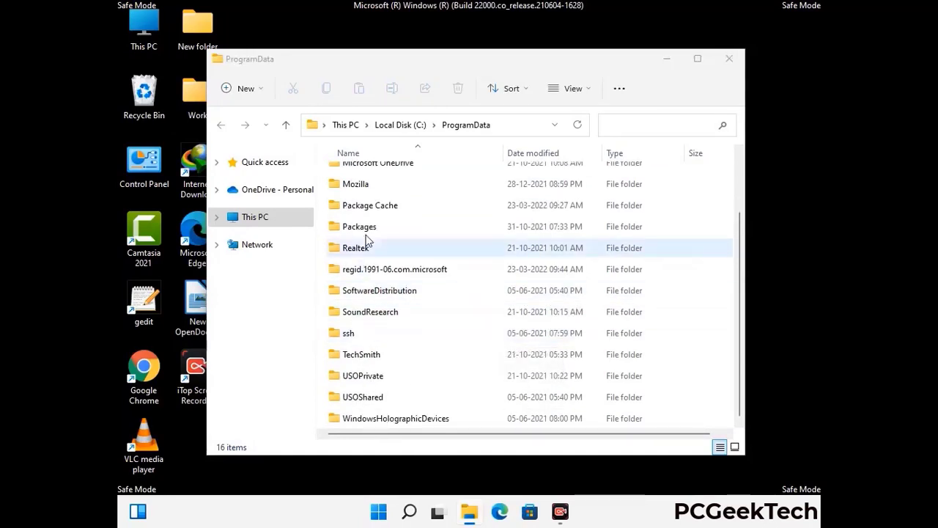
pyautogui.click(368, 183)
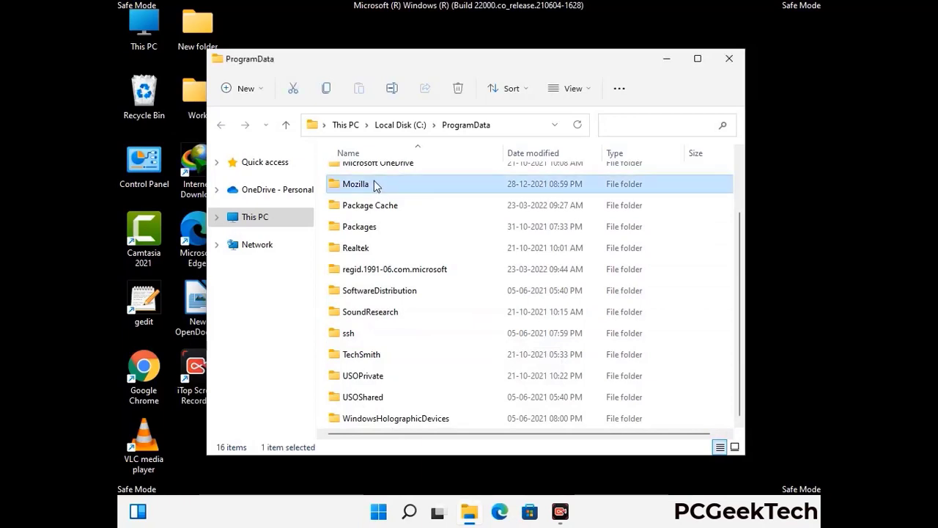
pyautogui.click(459, 89)
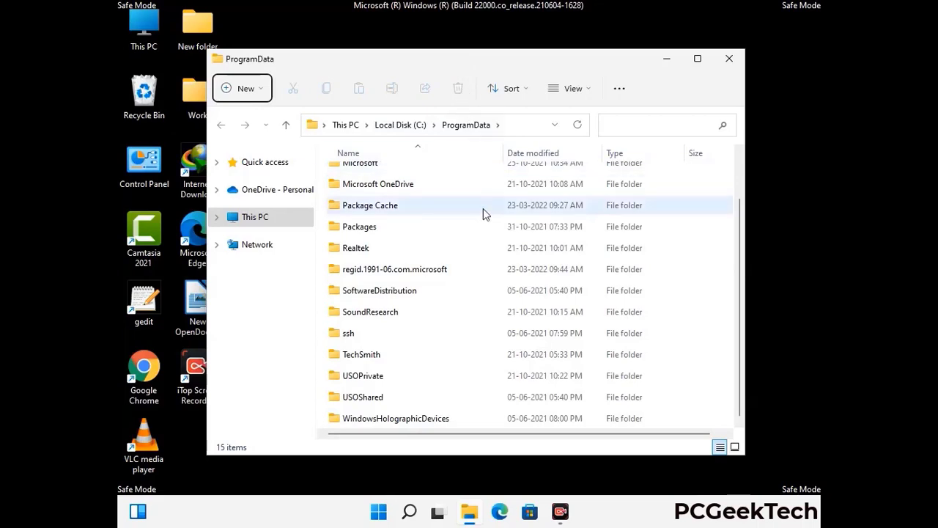
pyautogui.scroll(1, 482, 293)
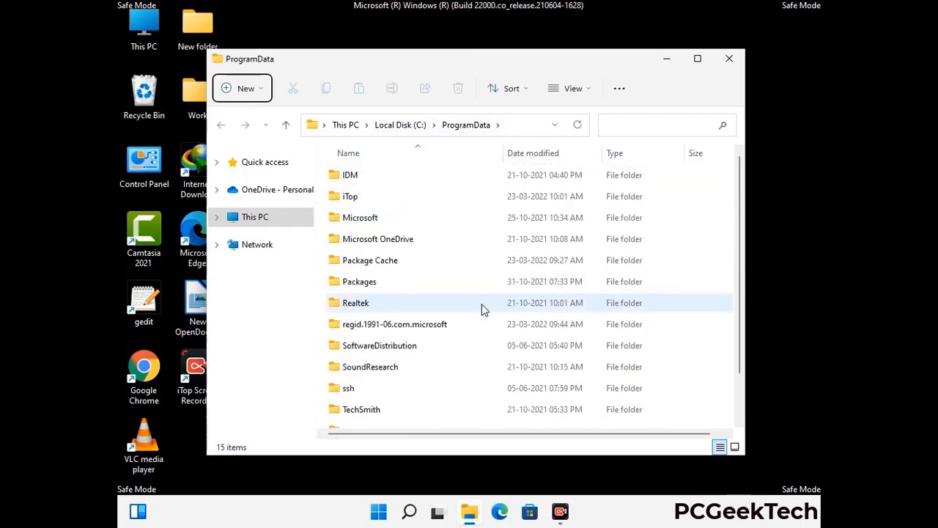
pyautogui.click(736, 61)
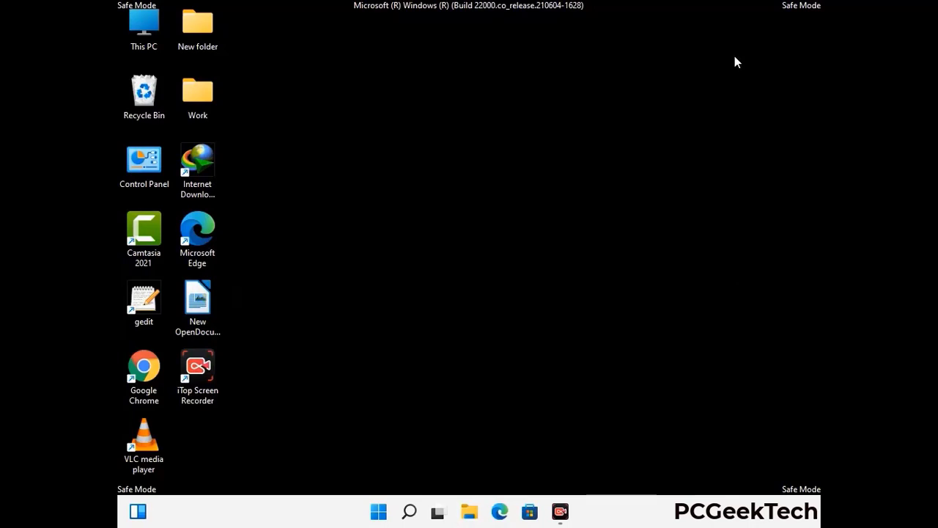
pyautogui.press('super+r')
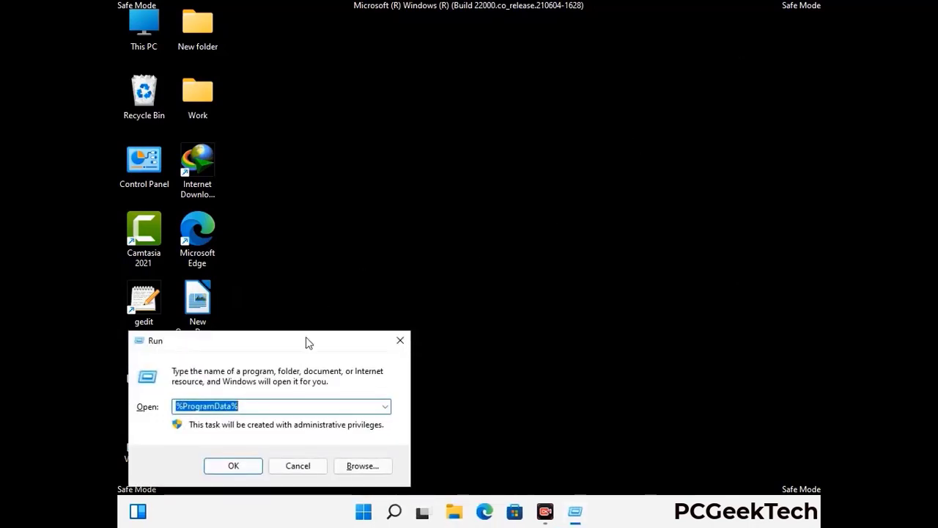
pyautogui.moveTo(306, 342); pyautogui.dragTo(488, 190)
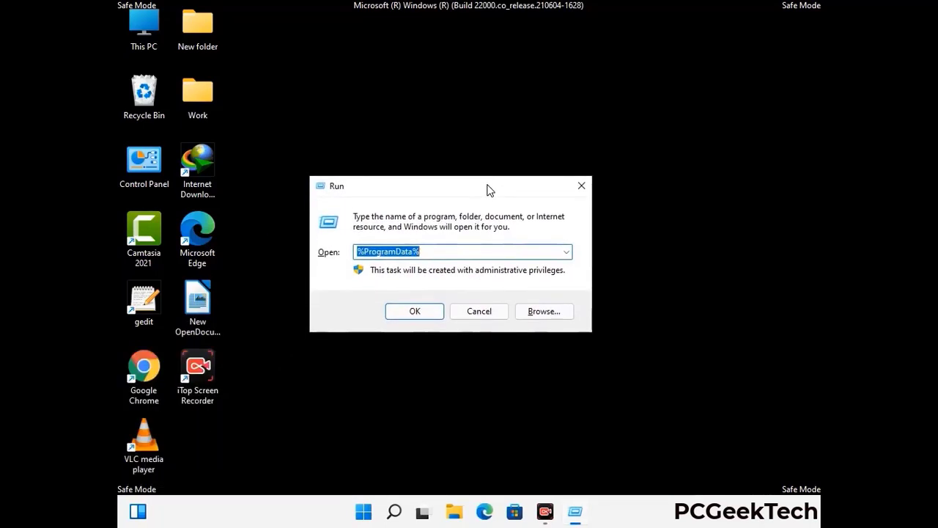
pyautogui.write('%Win')
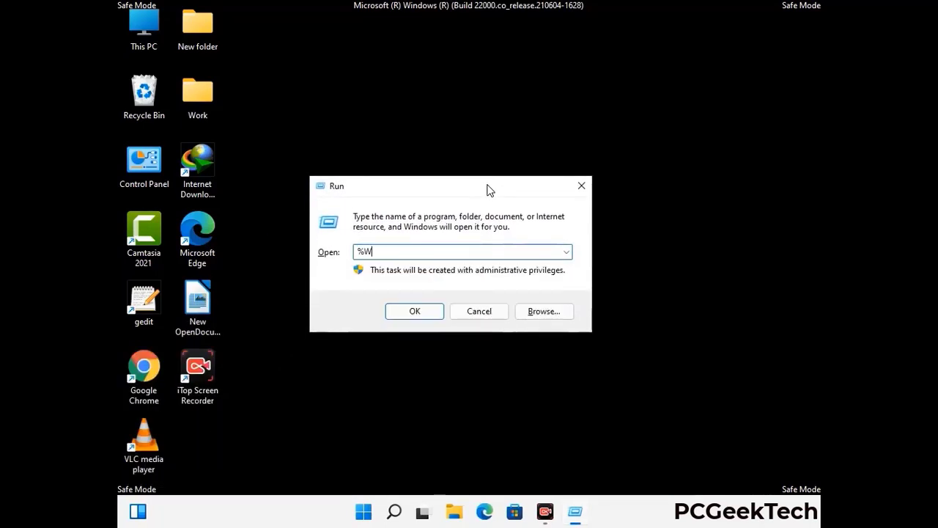
pyautogui.write('Dir%')
pyautogui.press('Return')
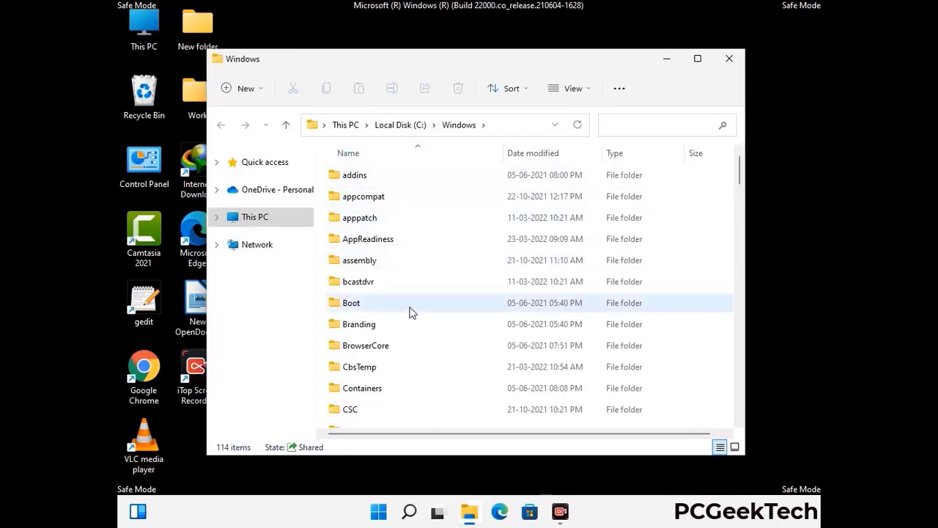
pyautogui.scroll(-2, 413, 323)
pyautogui.scroll(-1, 413, 328)
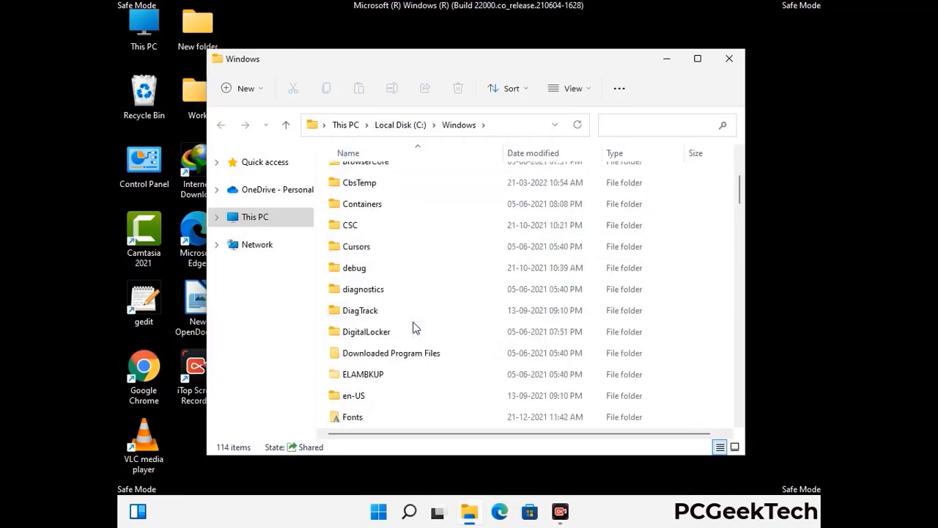
pyautogui.scroll(-5, 413, 328)
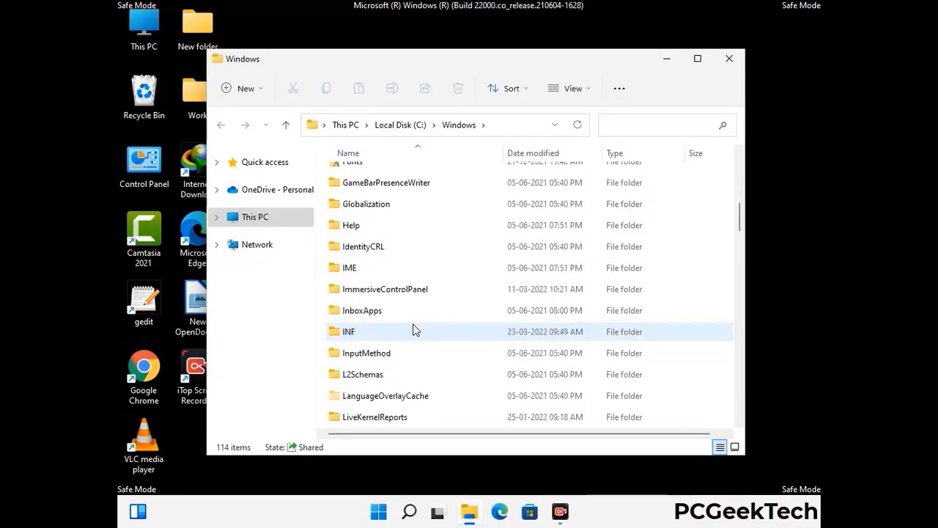
pyautogui.scroll(-1, 412, 331)
pyautogui.scroll(-6, 413, 332)
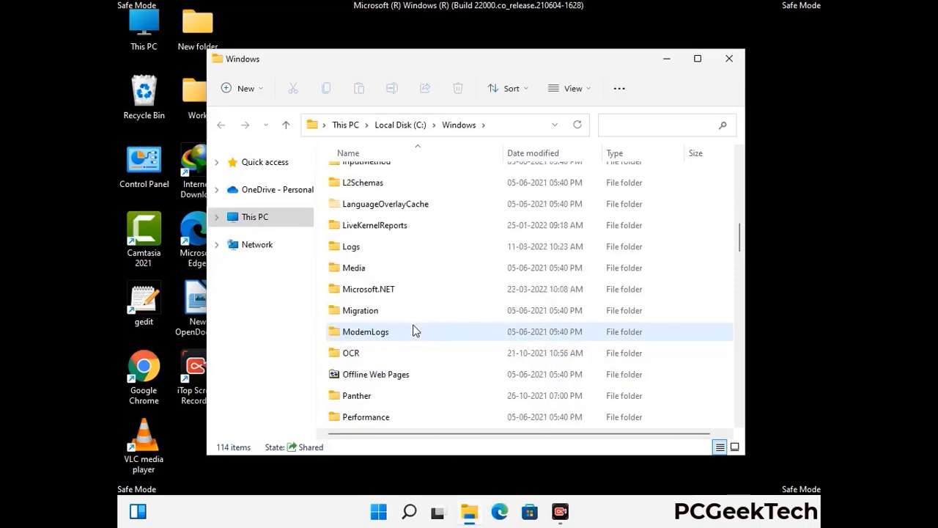
pyautogui.scroll(-7, 412, 331)
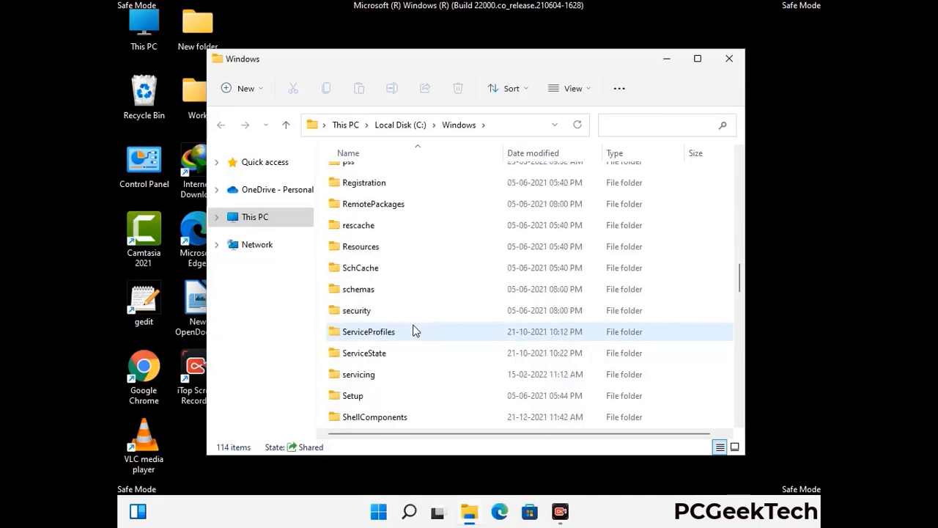
pyautogui.scroll(-6, 413, 331)
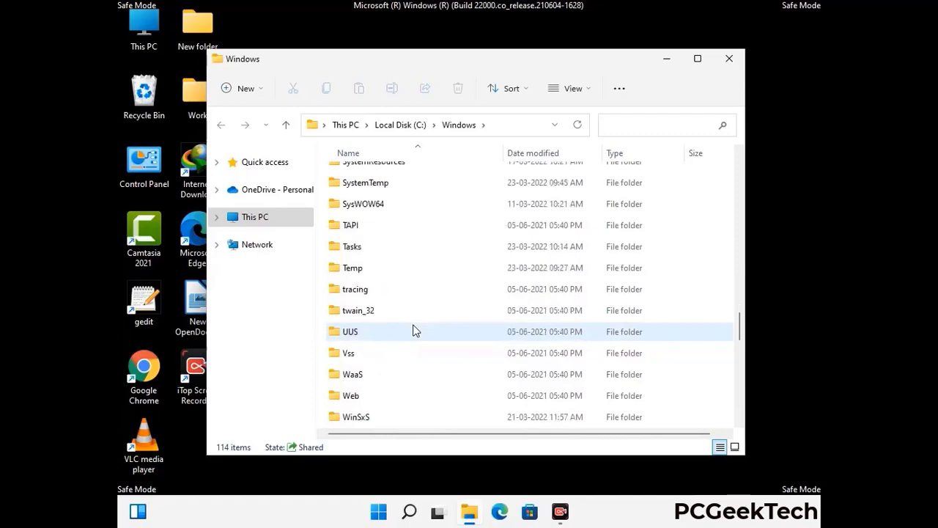
pyautogui.scroll(-4, 413, 331)
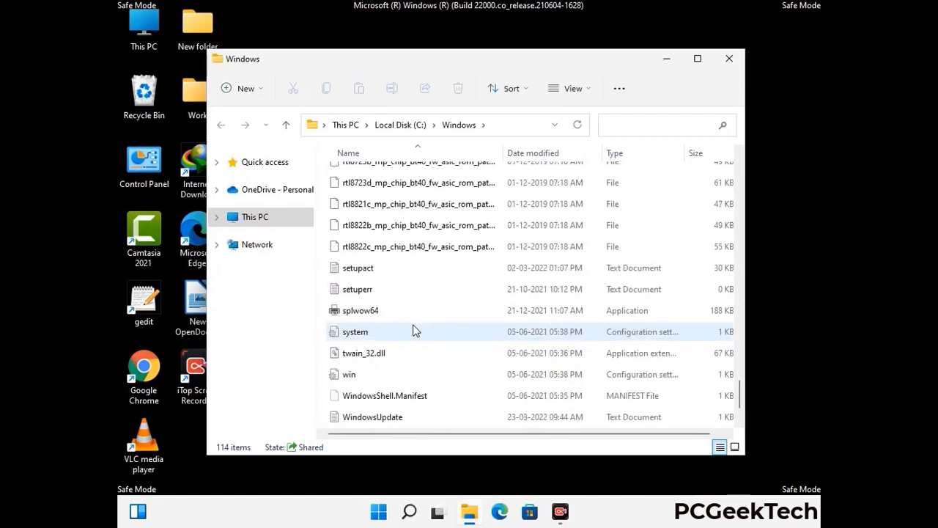
pyautogui.scroll(-1, 412, 331)
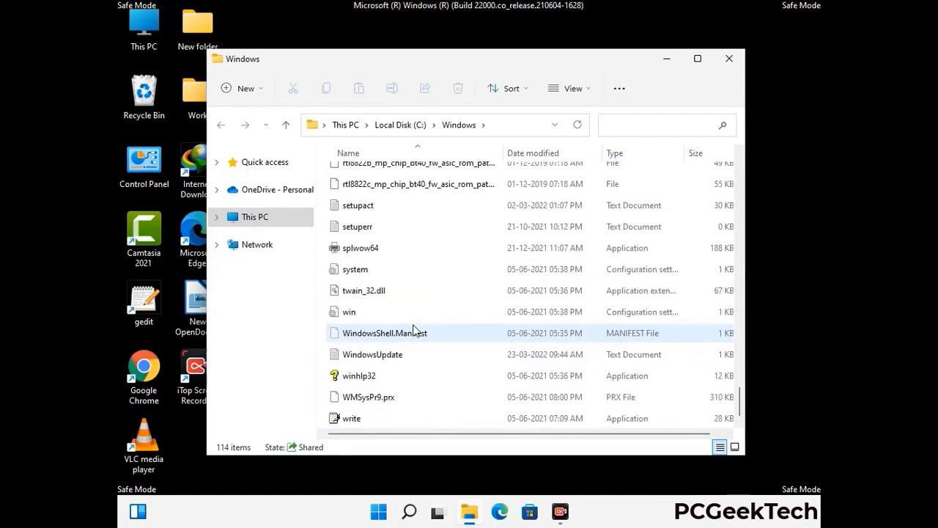
pyautogui.scroll(15, 413, 331)
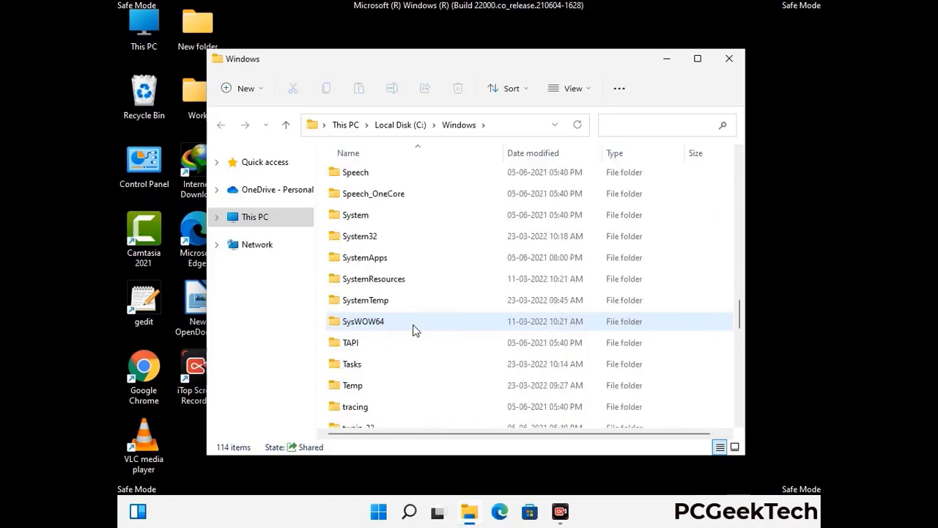
pyautogui.scroll(3, 413, 330)
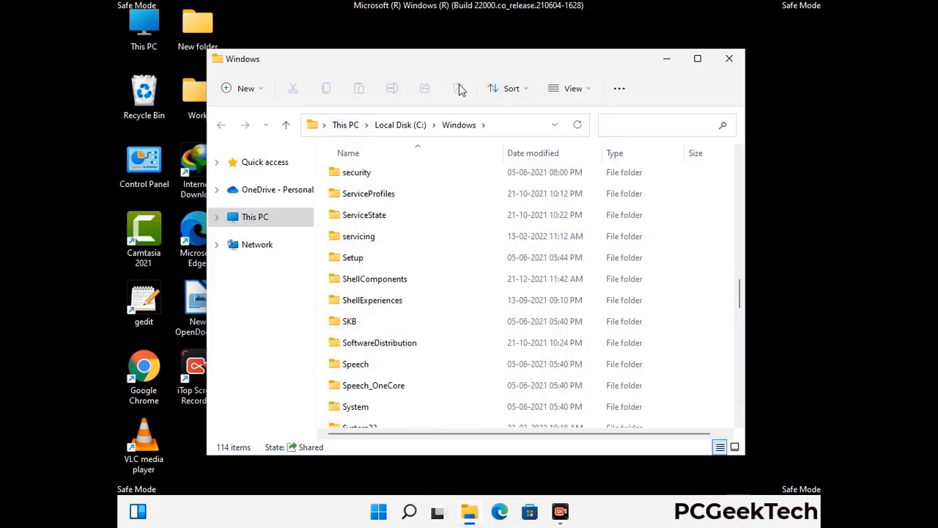
pyautogui.click(736, 58)
# Step: Open the user's %temp% folder from the Run dialog
pyautogui.press('super+r')
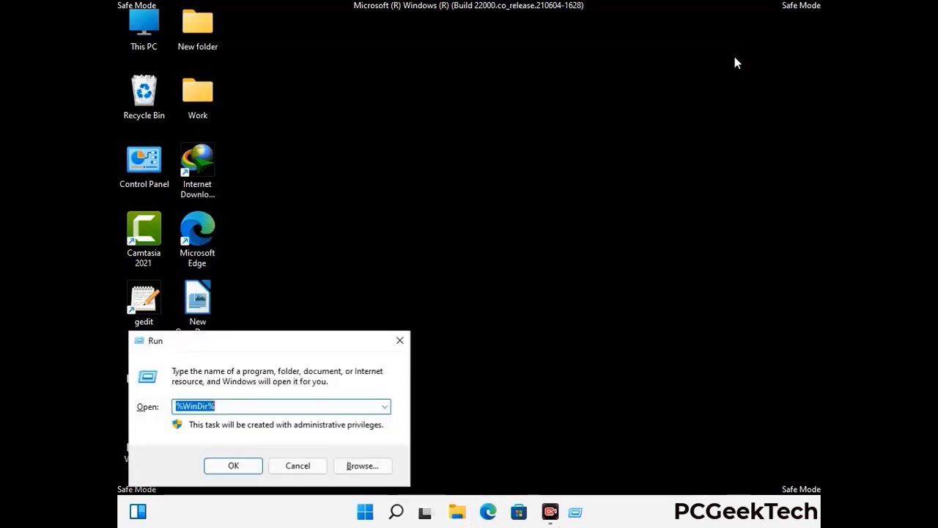
pyautogui.moveTo(313, 341); pyautogui.dragTo(531, 125)
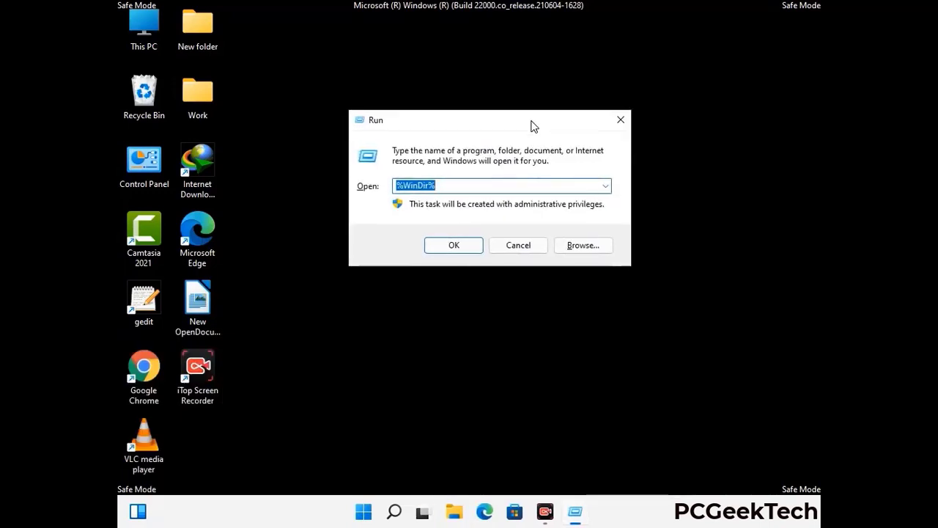
pyautogui.write('%te')
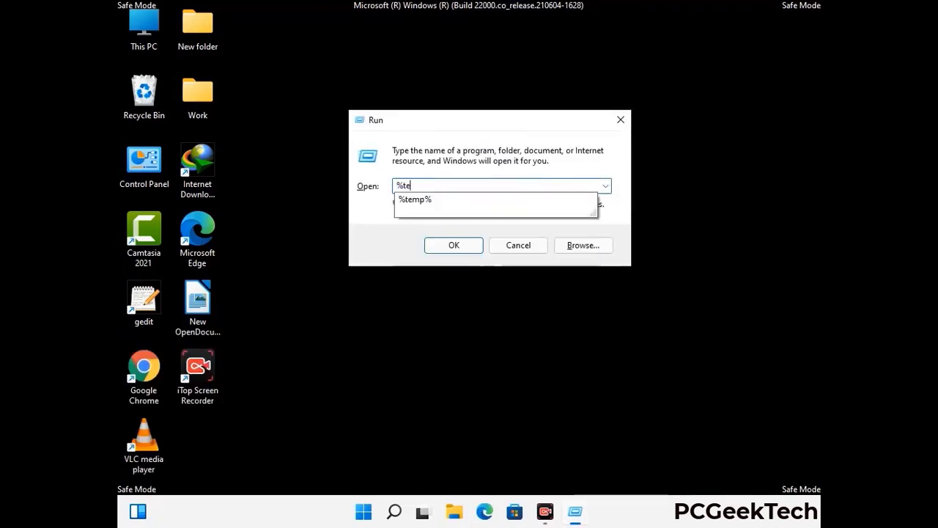
pyautogui.write('mp%')
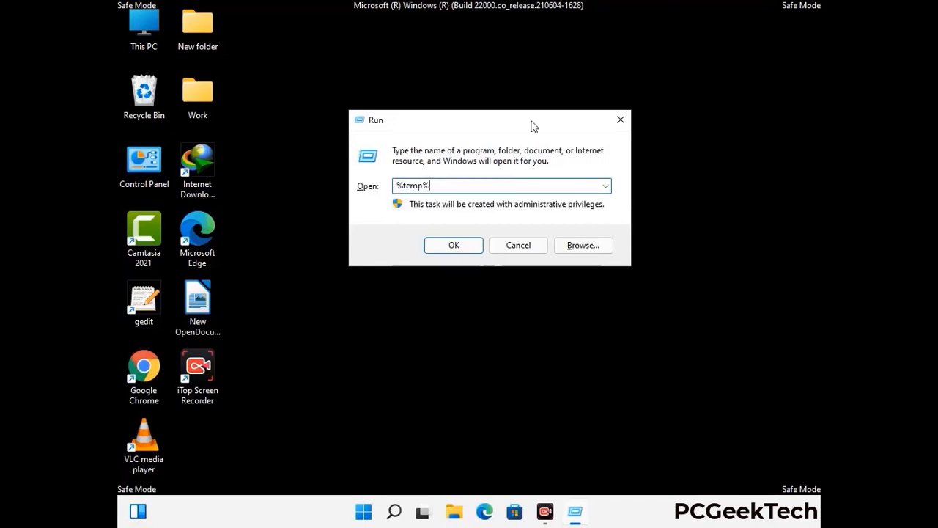
pyautogui.click(469, 243)
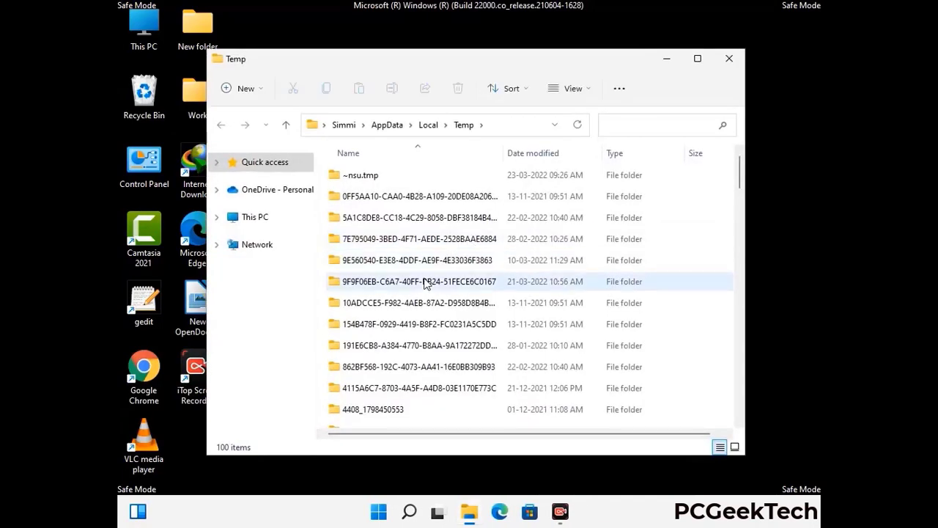
# Step: Select all 100 Temp items, delete them, and close the window
pyautogui.click(425, 283)
pyautogui.hotkey('ctrl', 'a')
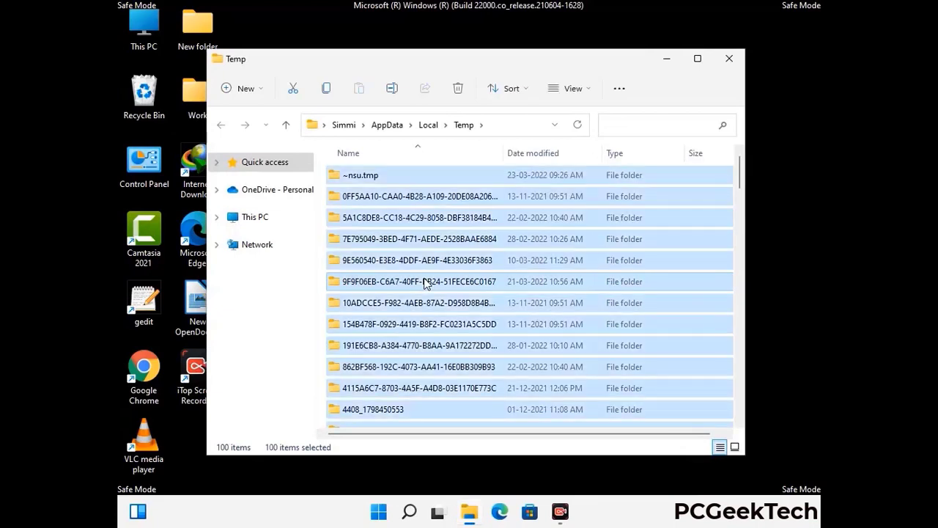
pyautogui.click(460, 89)
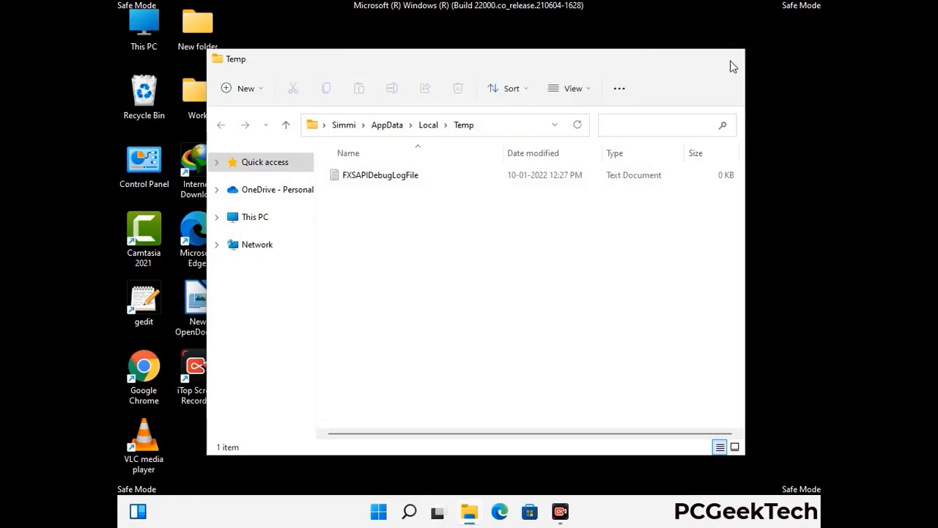
pyautogui.click(729, 61)
# Step: Open C:\Windows\Temp with the temp command, delete all six items, and close the folder
pyautogui.press('super+r')
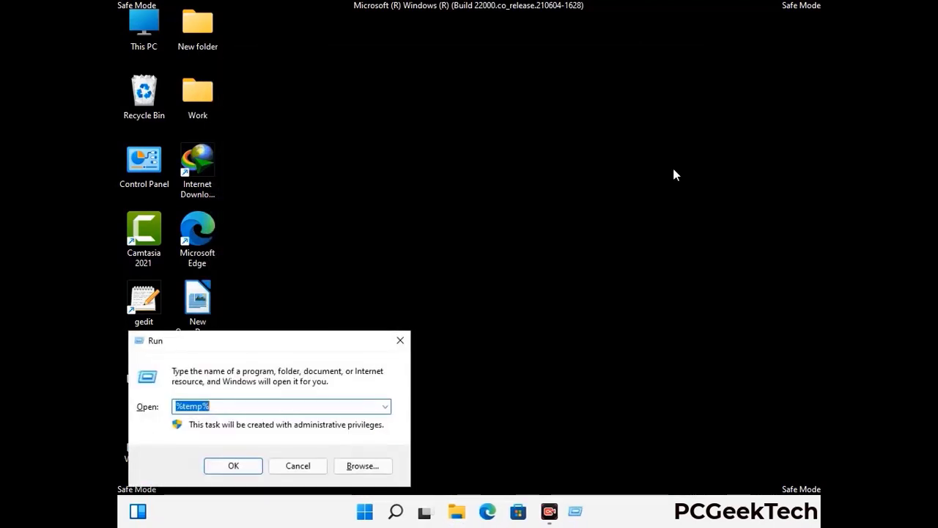
pyautogui.moveTo(318, 340); pyautogui.dragTo(534, 137)
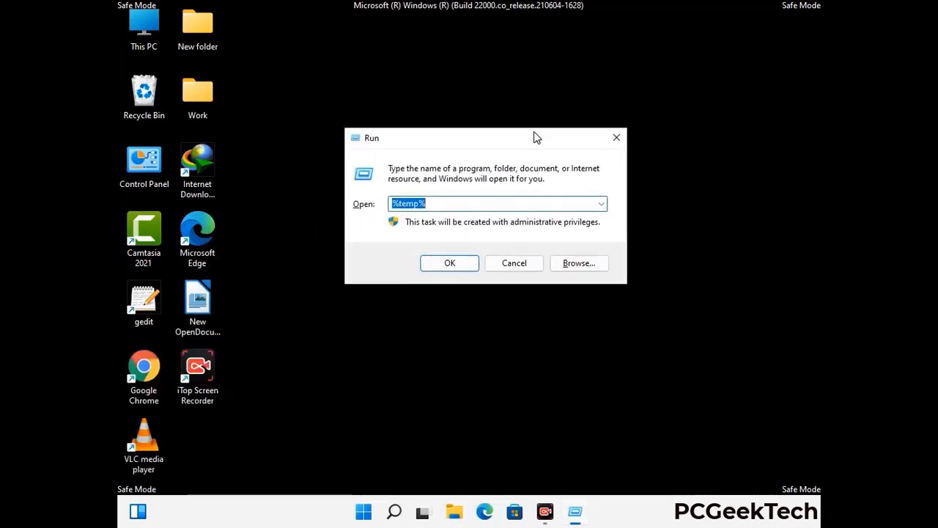
pyautogui.write('temp')
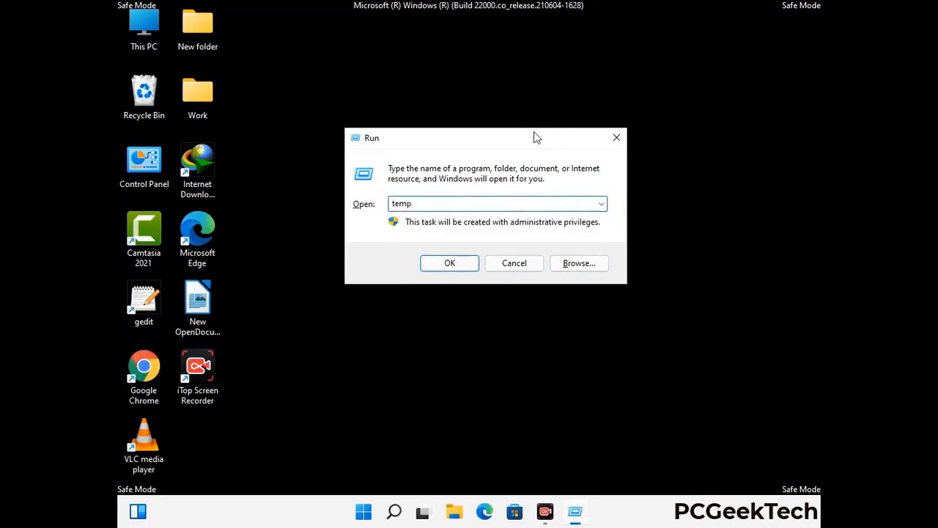
pyautogui.hotkey('ctrl', 'a')
pyautogui.press('Return')
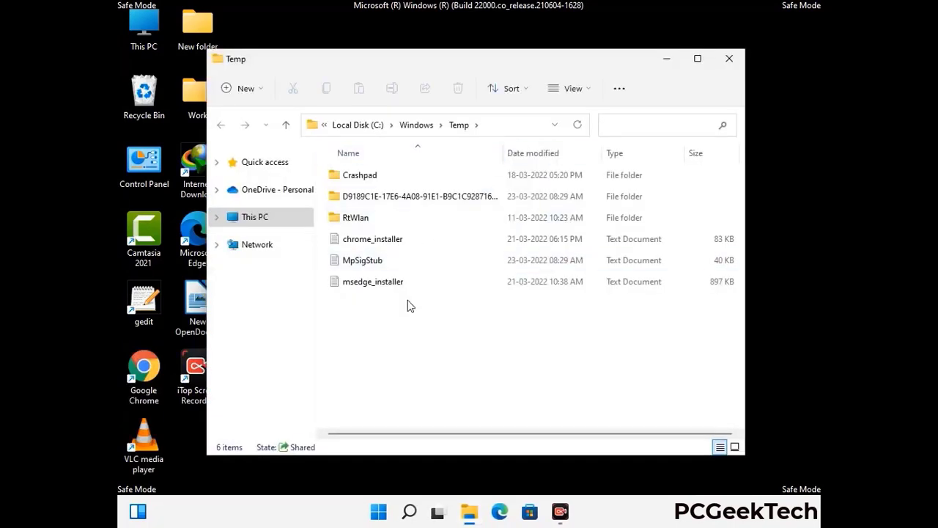
pyautogui.hotkey('ctrl', 'a')
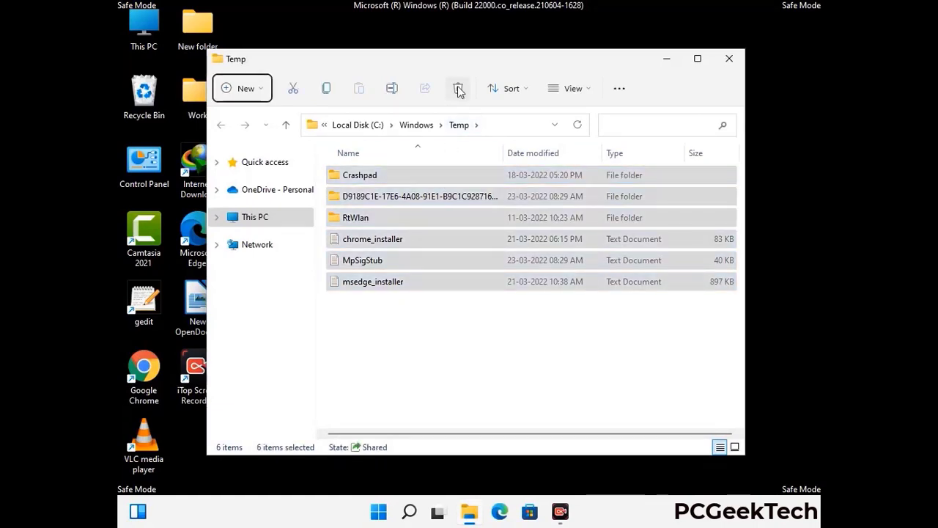
pyautogui.click(458, 88)
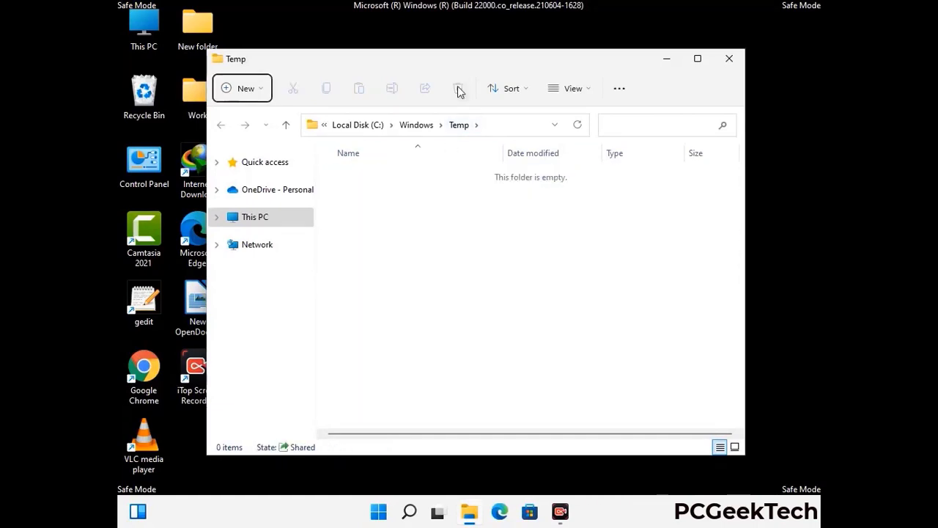
pyautogui.click(729, 59)
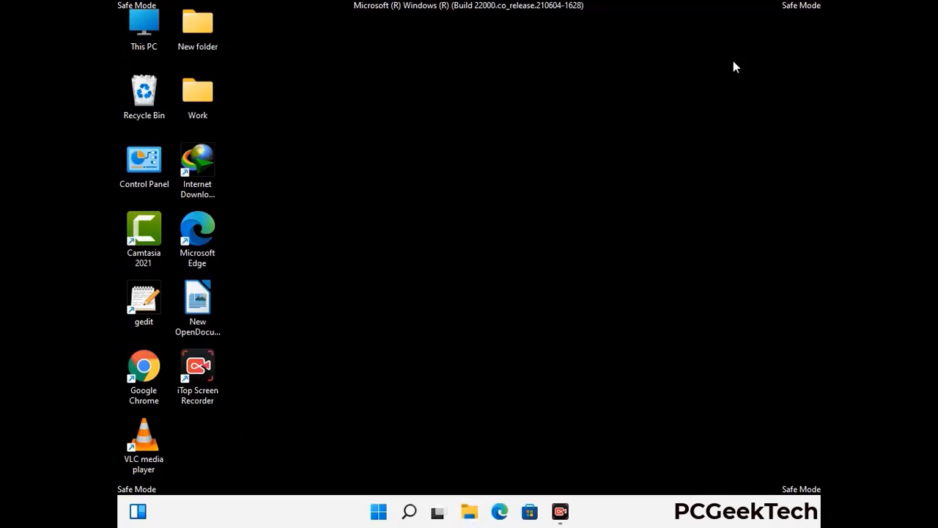
# Step: Launch Registry Editor from the Run box with the regedit command
pyautogui.press('super+r')
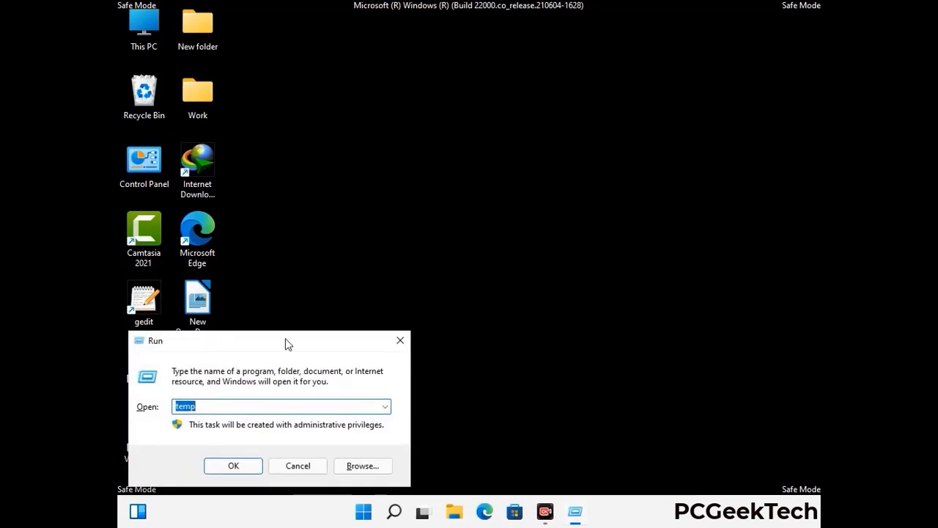
pyautogui.moveTo(286, 342); pyautogui.dragTo(488, 119)
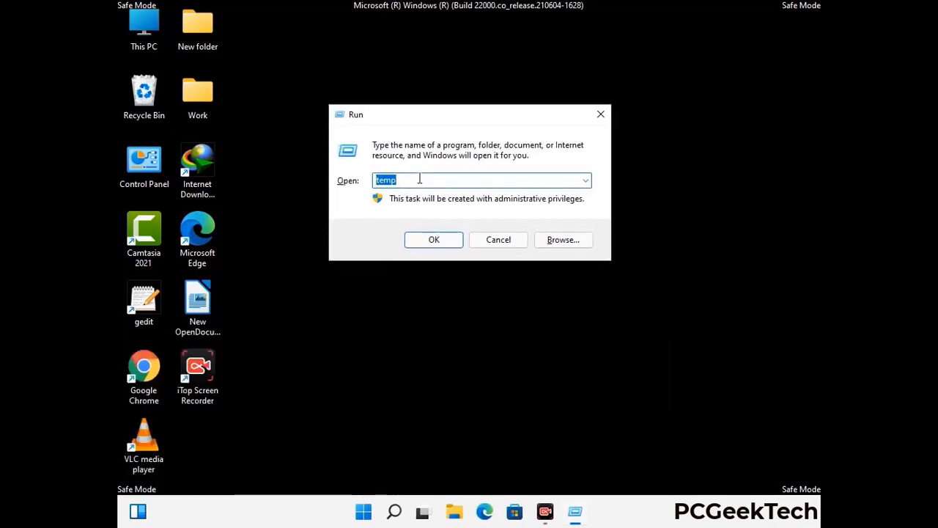
pyautogui.write('regedit')
pyautogui.press('Return')
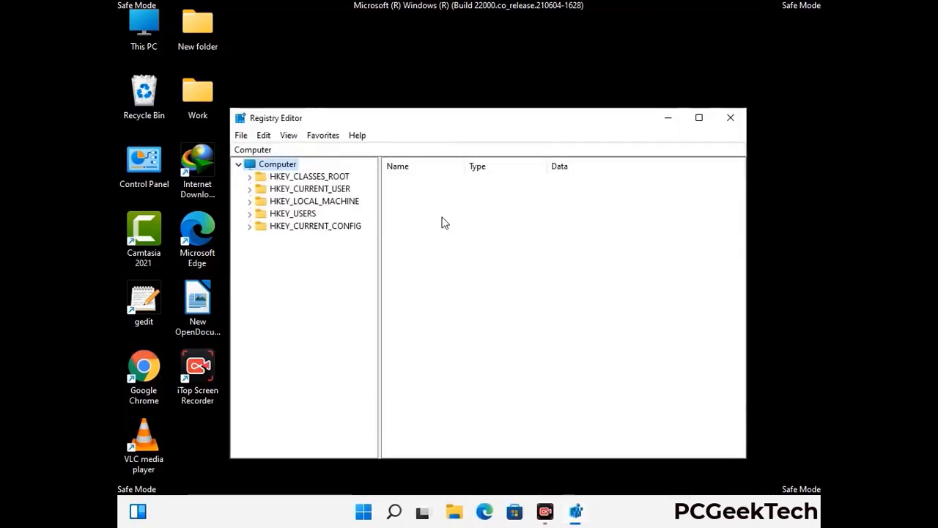
# Step: Expand HKEY_CURRENT_USER down through Software to the Microsoft key
pyautogui.click(314, 200)
pyautogui.click(249, 188)
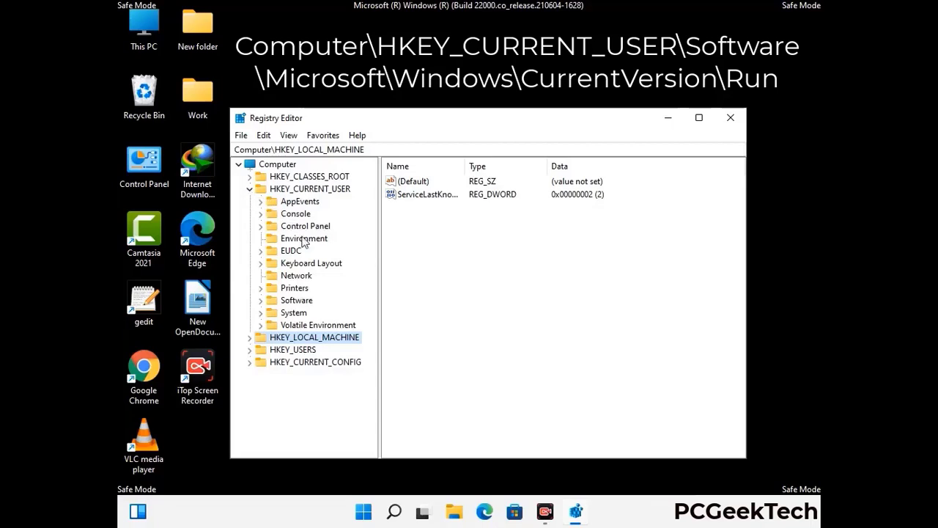
pyautogui.click(292, 302)
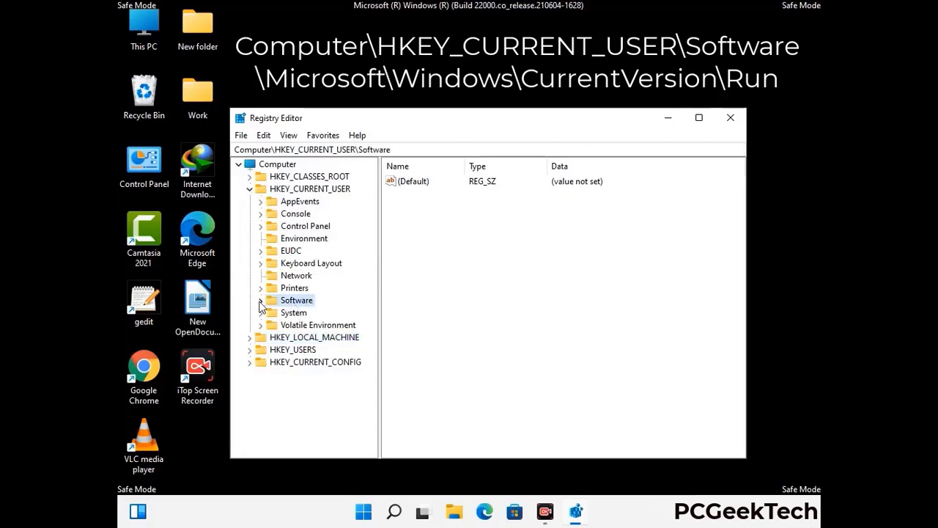
pyautogui.click(261, 301)
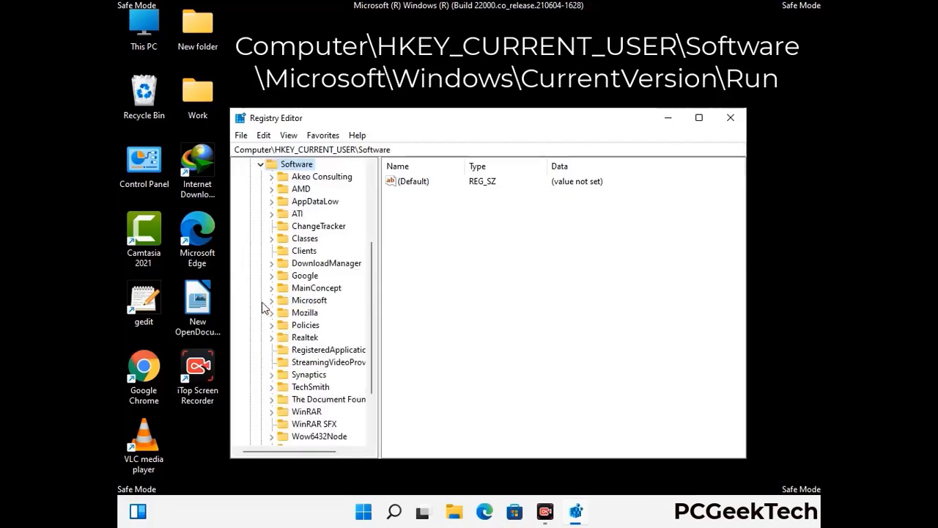
pyautogui.doubleClick(307, 301)
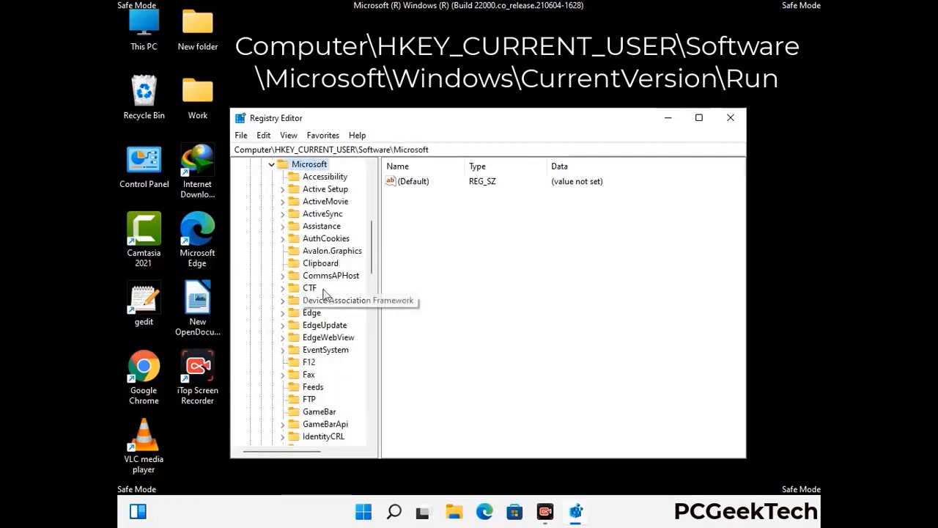
# Step: Drill into Windows > CurrentVersion and select the Run key to list its startup entries
pyautogui.scroll(-5, 344, 220)
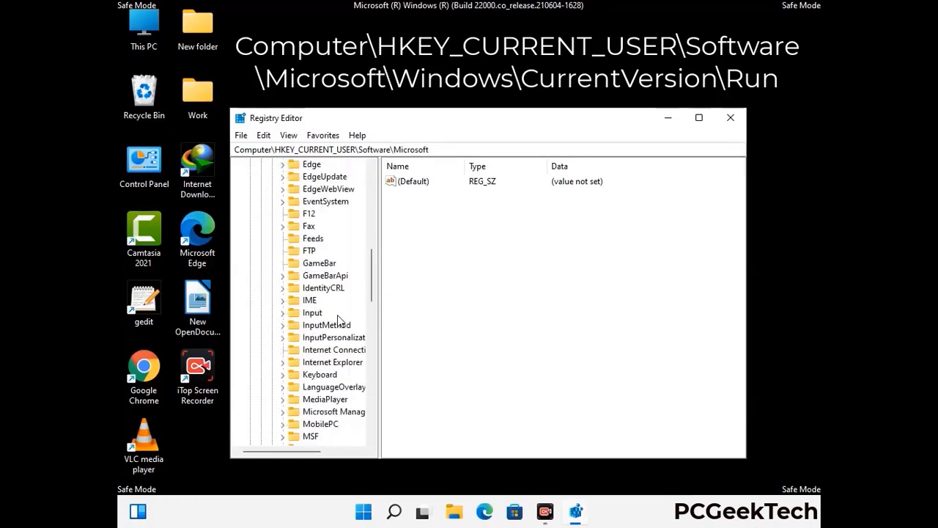
pyautogui.scroll(-2, 339, 320)
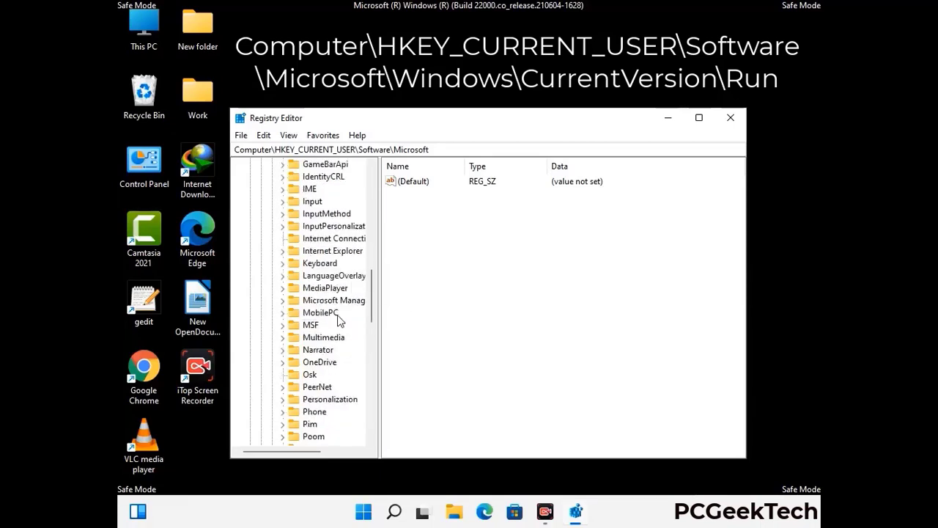
pyautogui.scroll(-6, 338, 320)
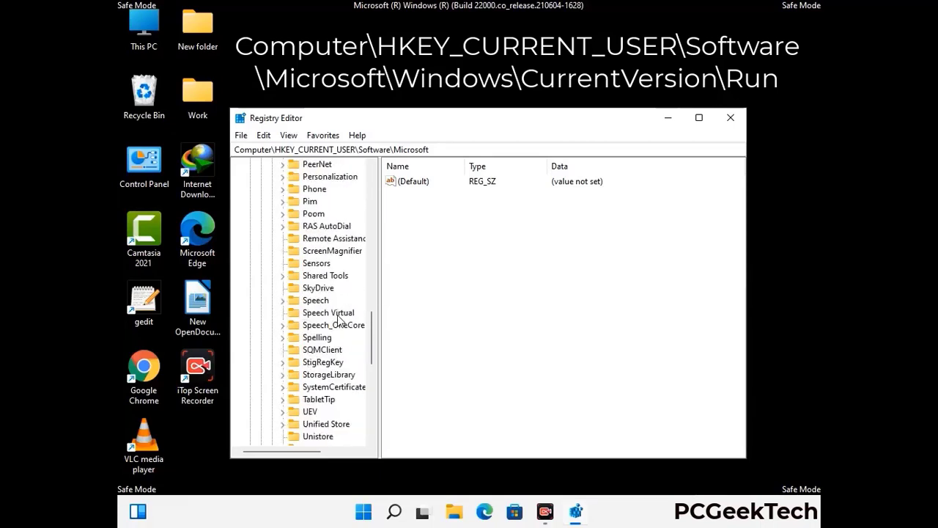
pyautogui.scroll(-4, 338, 320)
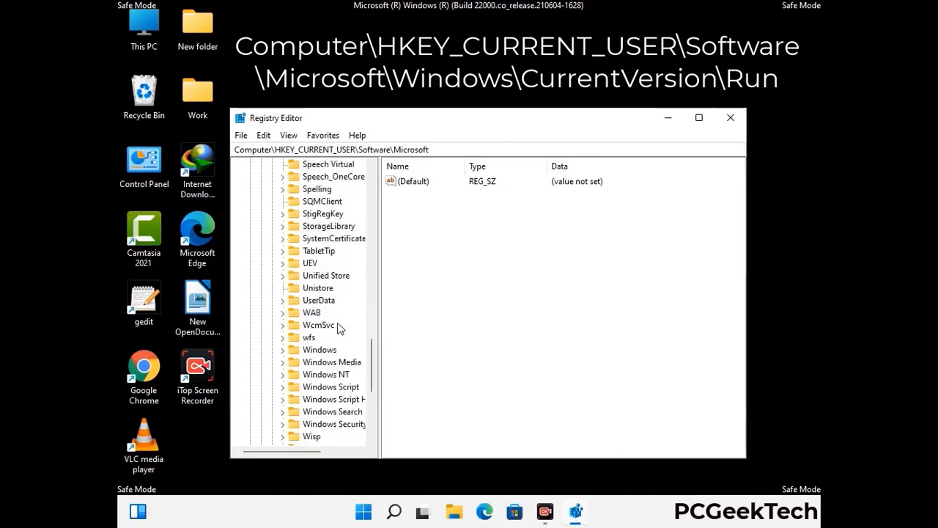
pyautogui.doubleClick(333, 351)
pyautogui.scroll(-1, 338, 344)
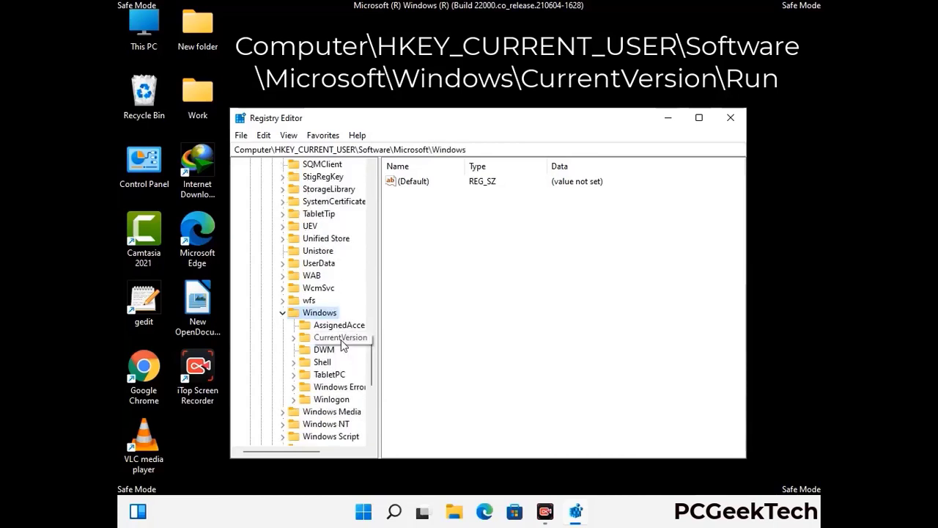
pyautogui.doubleClick(341, 340)
pyautogui.scroll(-9, 339, 329)
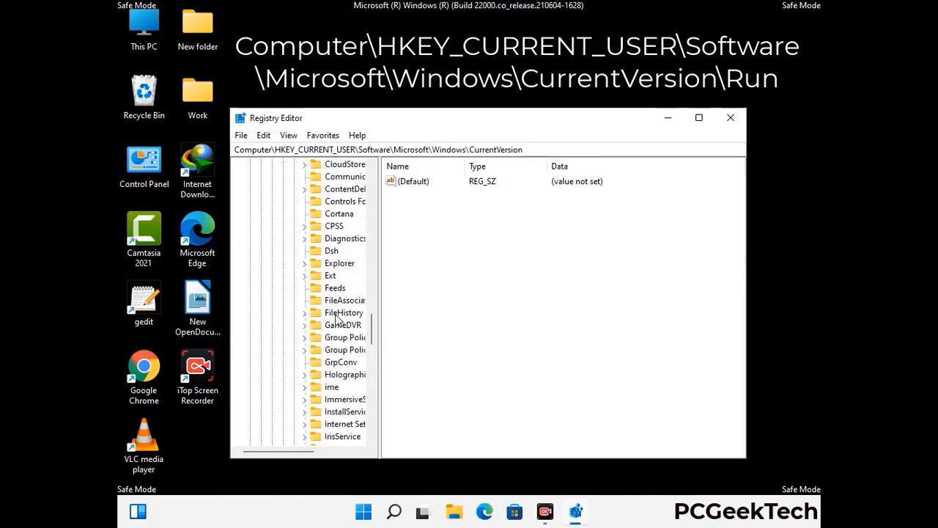
pyautogui.scroll(-4, 337, 317)
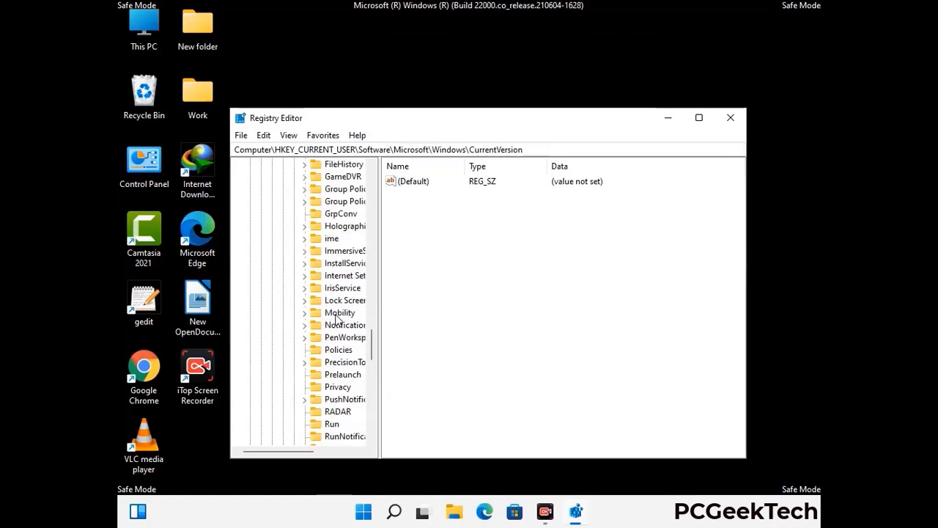
pyautogui.scroll(-1, 337, 317)
pyautogui.scroll(-1, 337, 317)
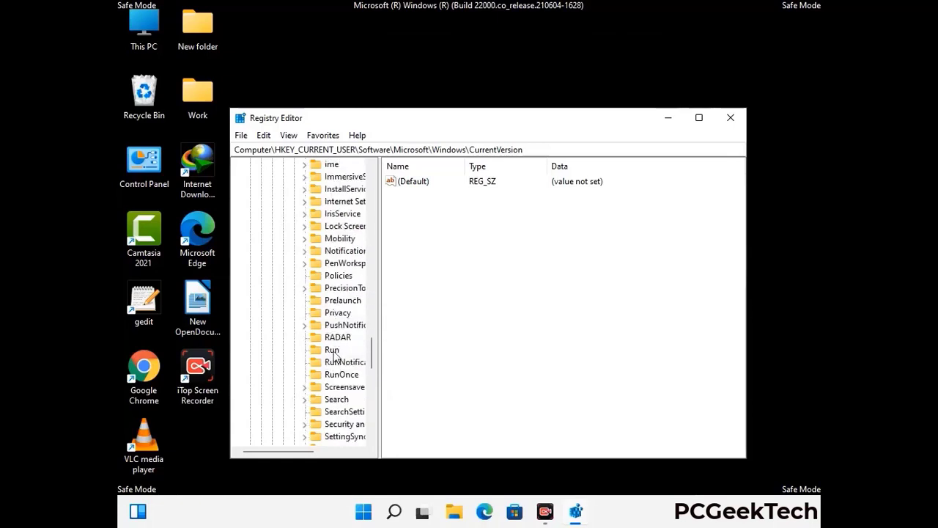
pyautogui.click(332, 350)
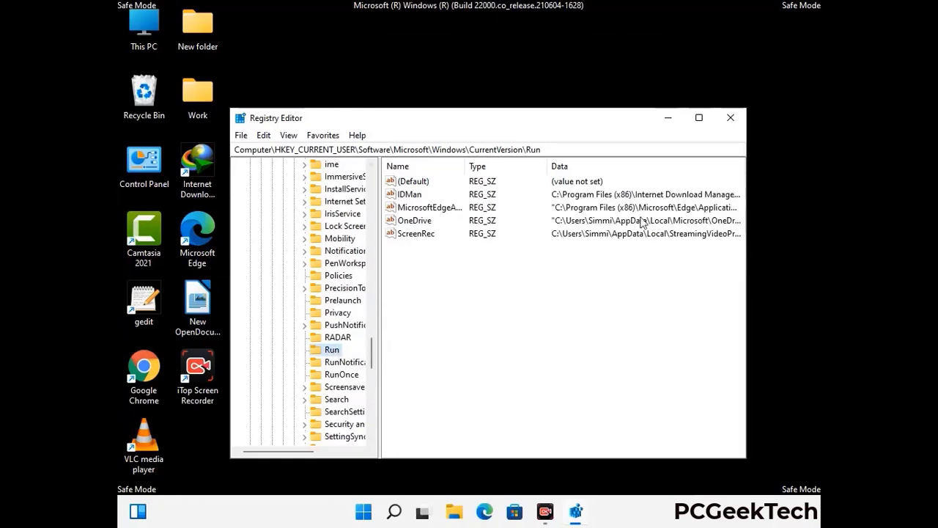
# Step: Delete the ScreenRec value from the Run key and confirm the deletion
pyautogui.click(415, 235)
pyautogui.click(424, 236)
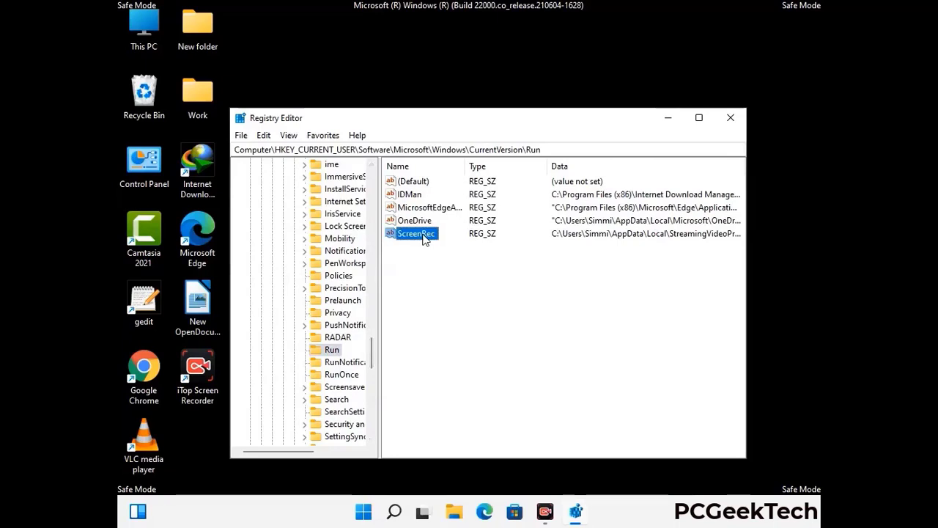
pyautogui.rightClick(423, 239)
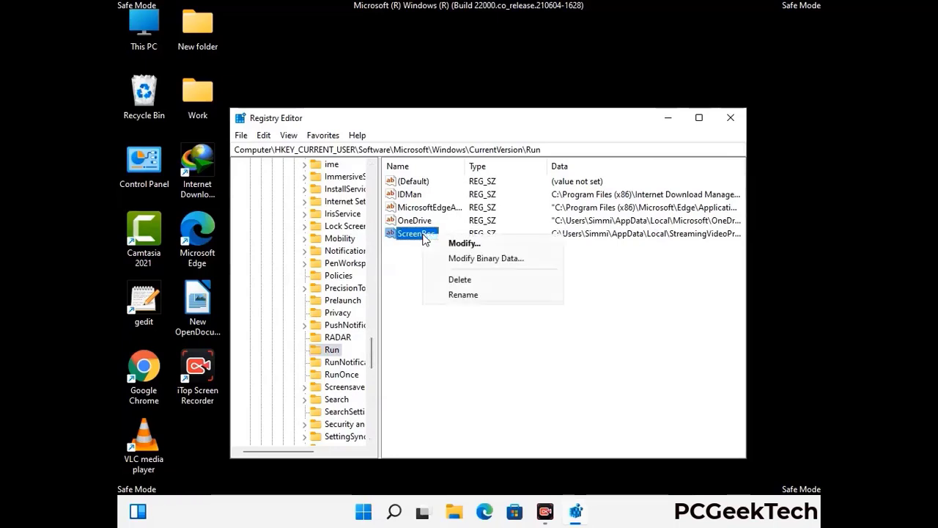
pyautogui.click(450, 279)
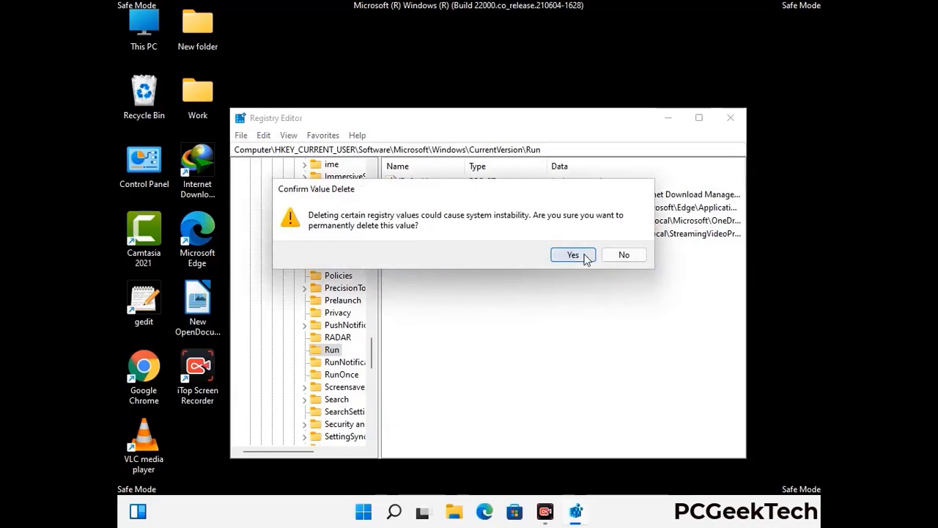
pyautogui.click(585, 257)
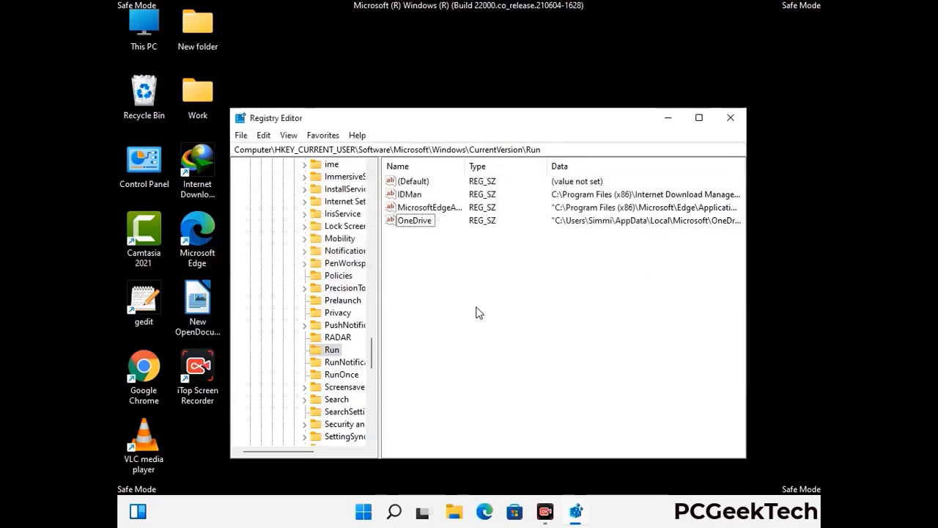
# Step: Search the registry for 'Virus Name', stop the search, and close Registry Editor
pyautogui.hotkey('ctrl', 'f')
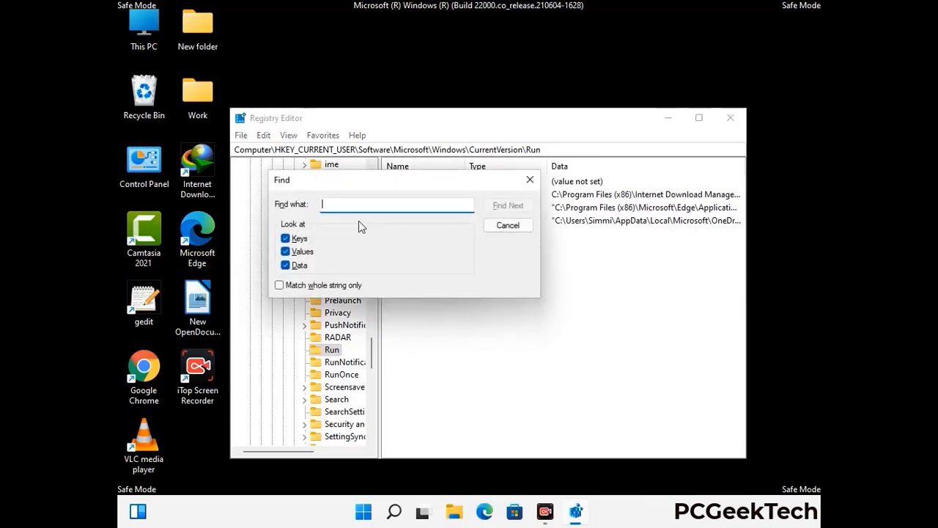
pyautogui.write('Viru')
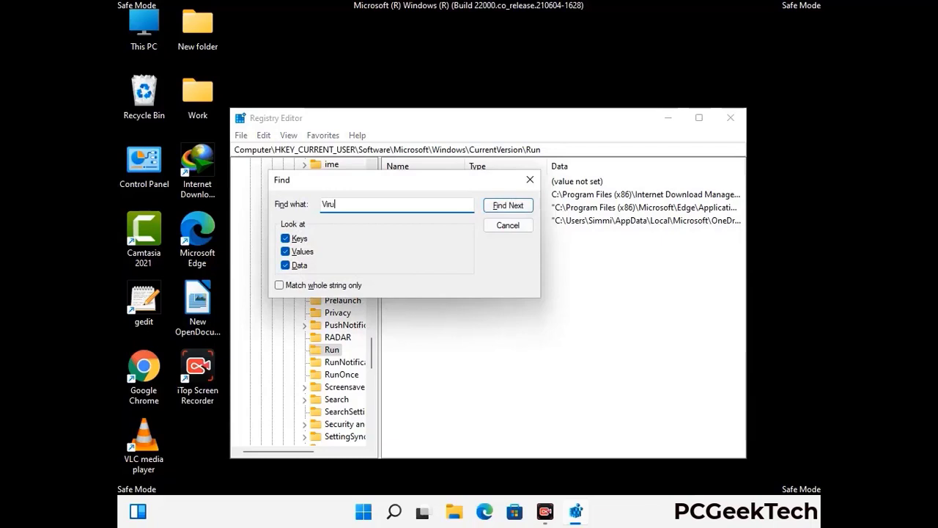
pyautogui.write('s Name')
pyautogui.click(497, 208)
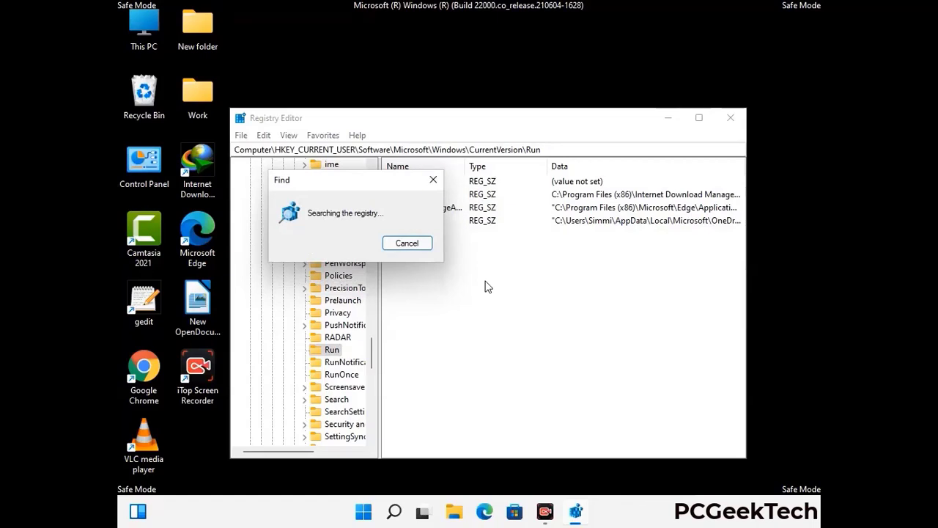
pyautogui.click(434, 181)
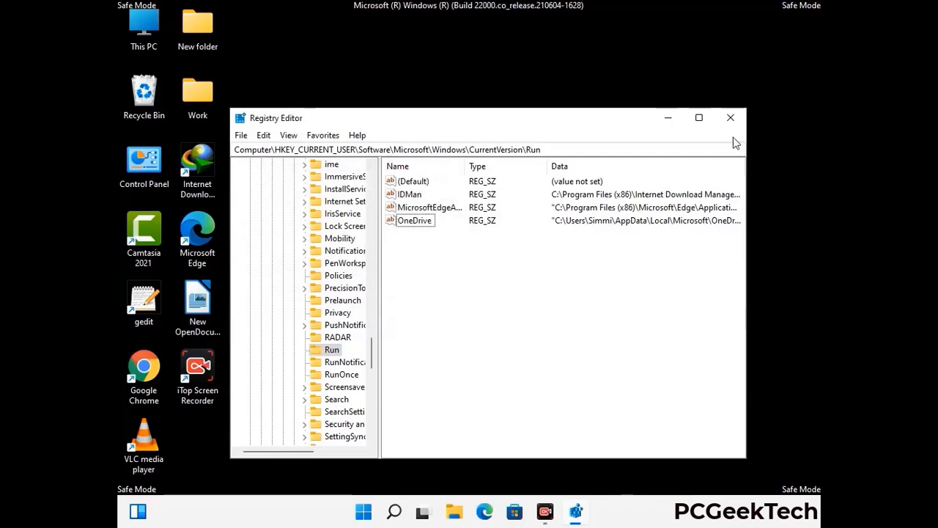
pyautogui.click(731, 119)
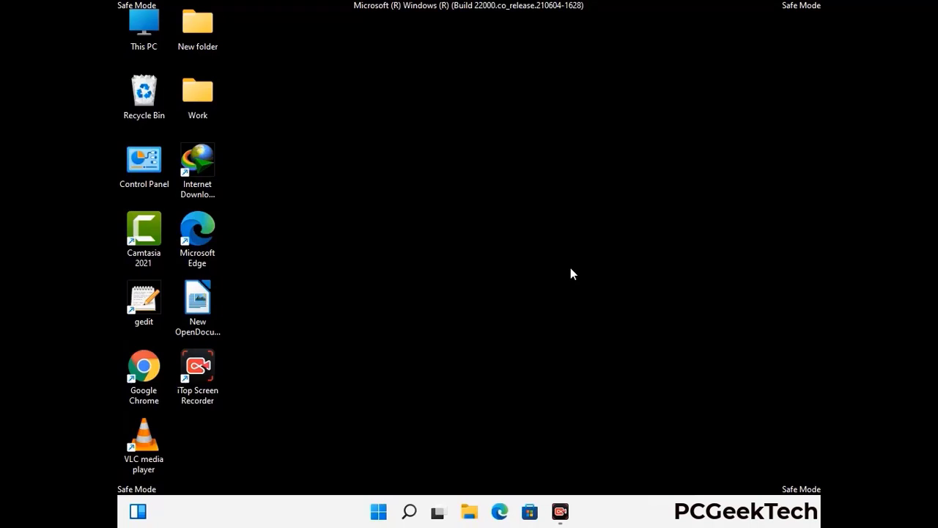
# Step: Launch System Configuration via msconfig and clear the Safe boot option in the boot settings
pyautogui.press('super+r')
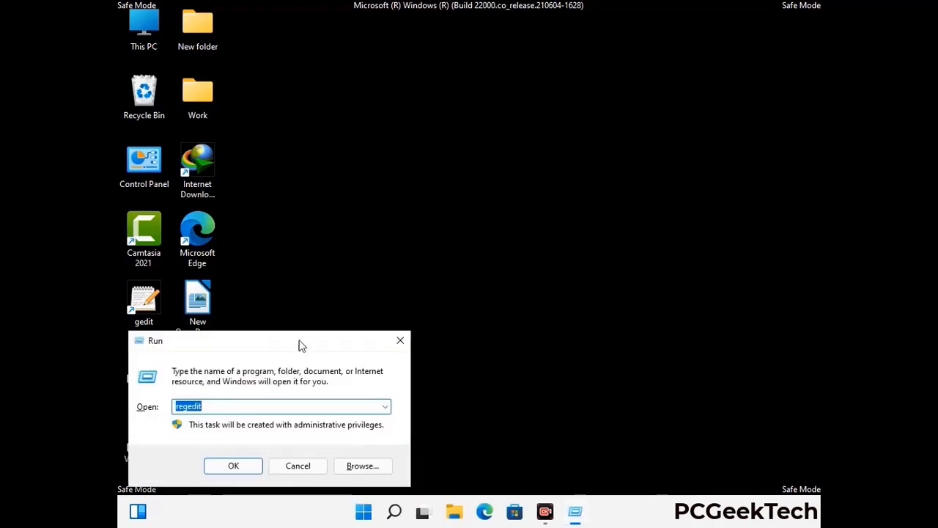
pyautogui.moveTo(273, 339); pyautogui.dragTo(480, 144)
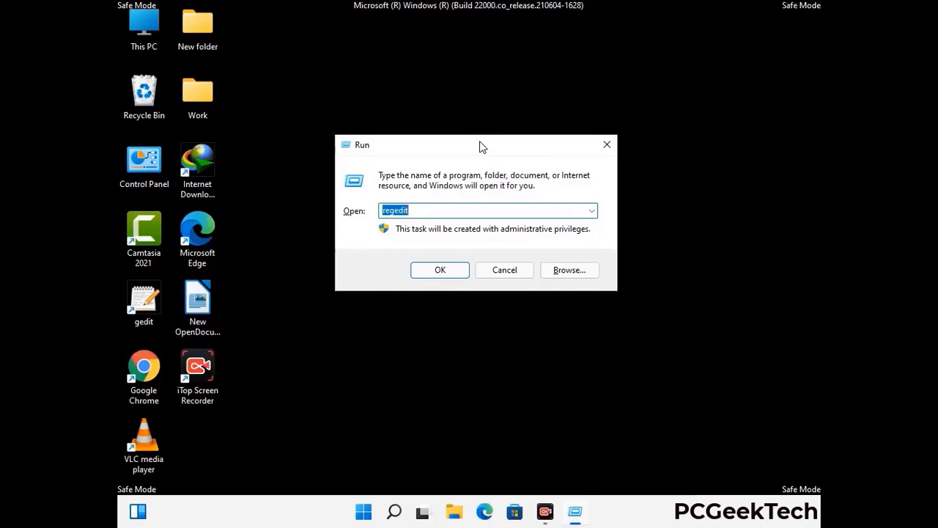
pyautogui.write('msconfig')
pyautogui.click(437, 271)
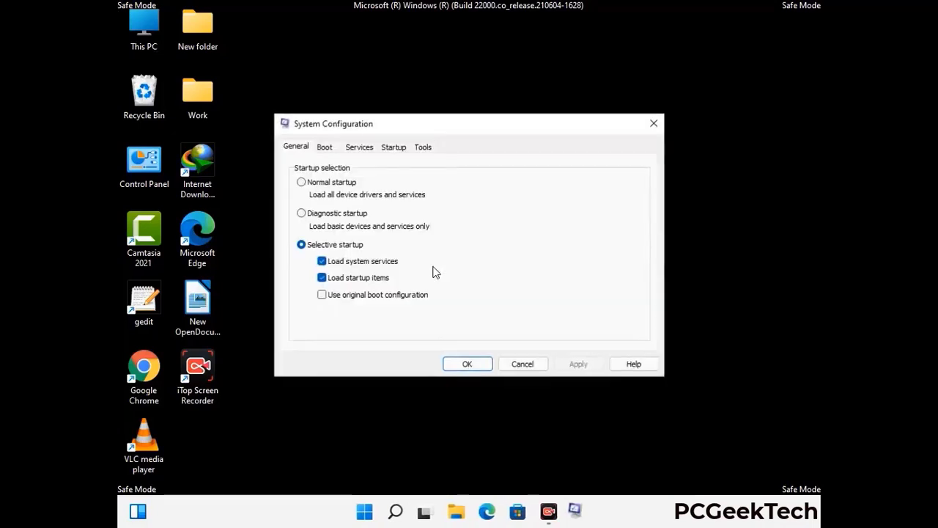
pyautogui.click(323, 149)
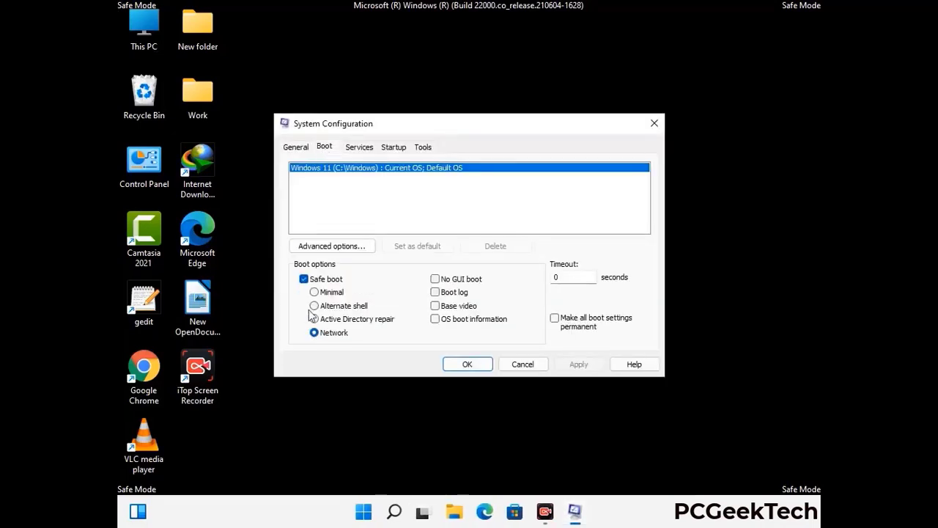
pyautogui.click(303, 279)
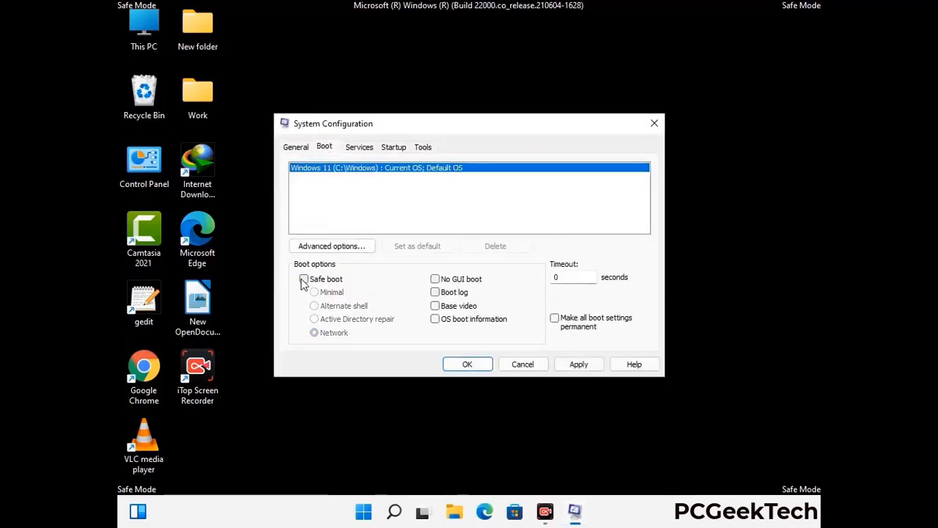